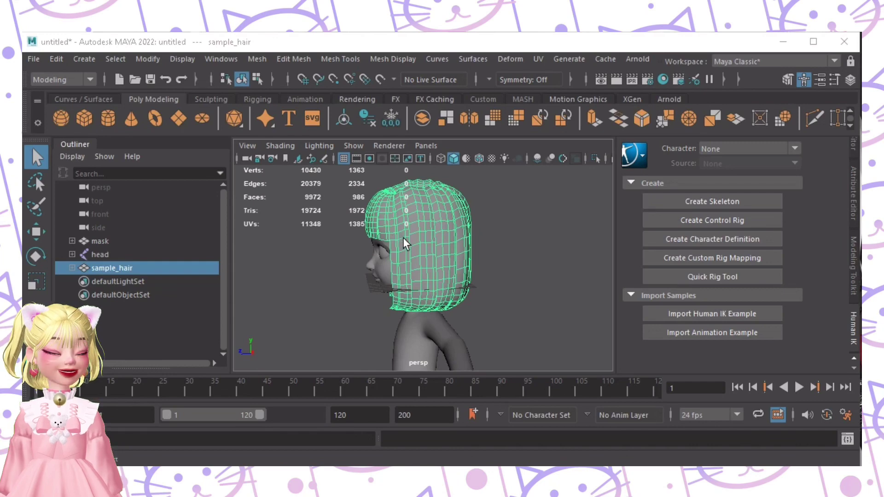
# Step: Orbit and zoom around the bob-cut hair from front and three-quarter angles, then select sample_hair
pyautogui.moveTo(413, 272)
pyautogui.keyDown('alt'); pyautogui.mouseDown()
pyautogui.moveTo(359, 270)
pyautogui.moveTo(397, 268)
pyautogui.mouseUp(); pyautogui.keyUp('alt')
pyautogui.moveTo(397, 269)
pyautogui.keyDown('alt'); pyautogui.mouseDown(button='right')
pyautogui.moveTo(411, 278)
pyautogui.moveTo(411, 269)
pyautogui.mouseUp(button='right'); pyautogui.keyUp('alt')
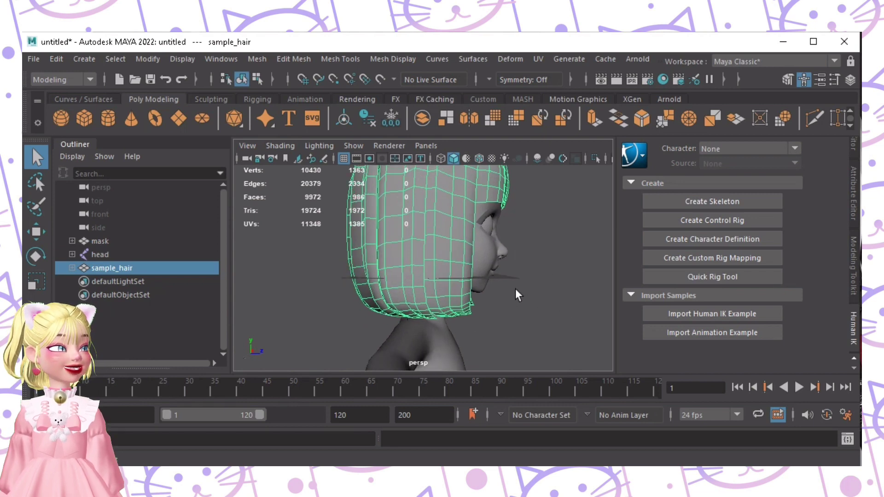
pyautogui.keyDown('alt'); pyautogui.moveTo(518, 293); pyautogui.dragTo(402, 250); pyautogui.keyUp('alt')
pyautogui.keyDown('alt'); pyautogui.moveTo(402, 250); pyautogui.dragTo(479, 239, button='middle'); pyautogui.keyUp('alt')
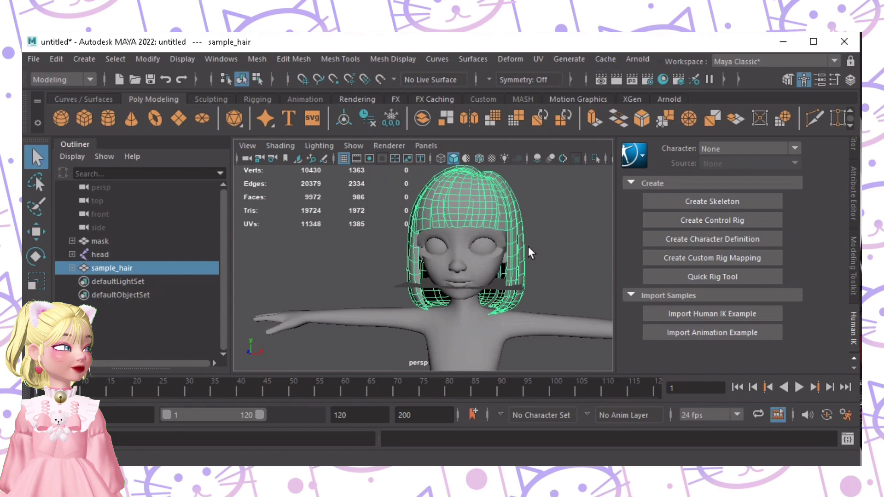
pyautogui.keyDown('alt'); pyautogui.moveTo(530, 249); pyautogui.dragTo(488, 251); pyautogui.keyUp('alt')
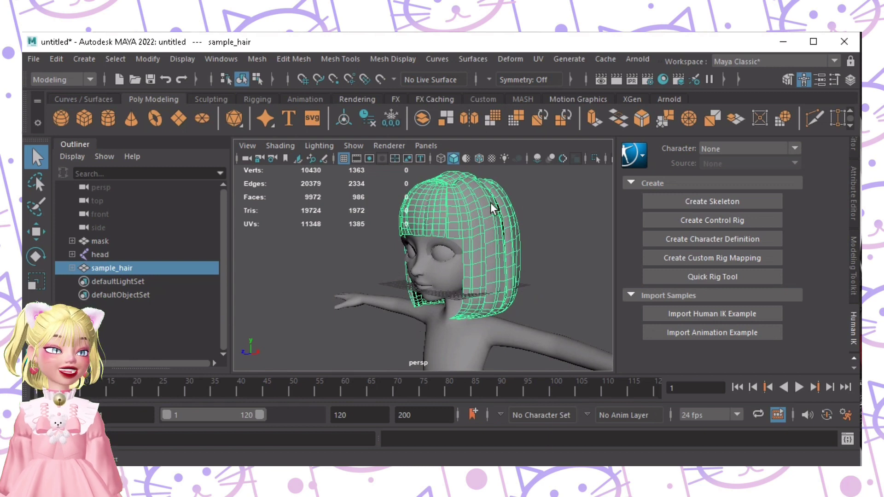
pyautogui.moveTo(138, 267); pyautogui.dragTo(137, 269)
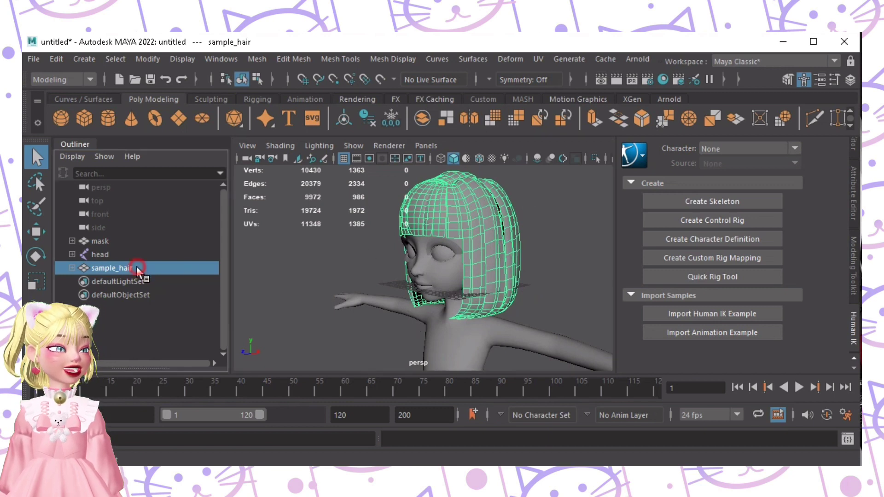
# Step: Deselect the hair and settle on a straight-on, slightly raised view of the character's head
pyautogui.click(308, 249)
pyautogui.keyDown('alt'); pyautogui.moveTo(309, 248); pyautogui.dragTo(456, 288); pyautogui.keyUp('alt')
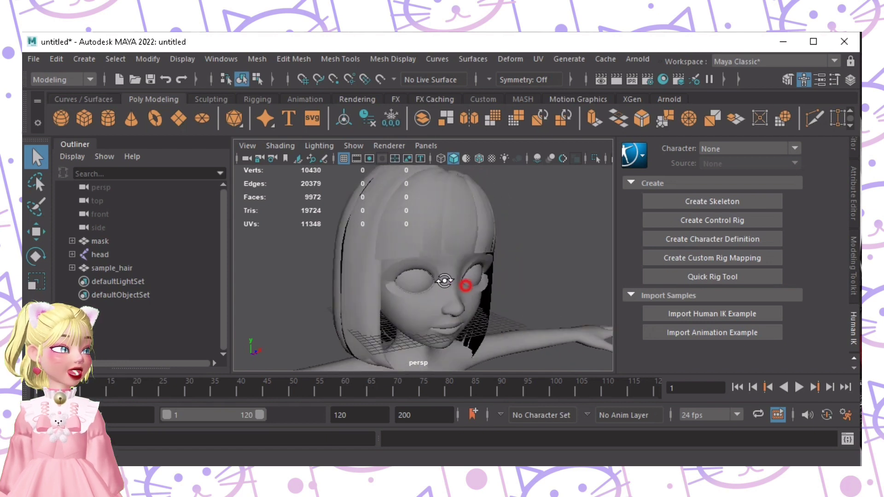
pyautogui.keyDown('alt'); pyautogui.moveTo(460, 283); pyautogui.dragTo(426, 285, button='right'); pyautogui.keyUp('alt')
pyautogui.keyDown('alt'); pyautogui.moveTo(426, 285); pyautogui.dragTo(442, 277); pyautogui.keyUp('alt')
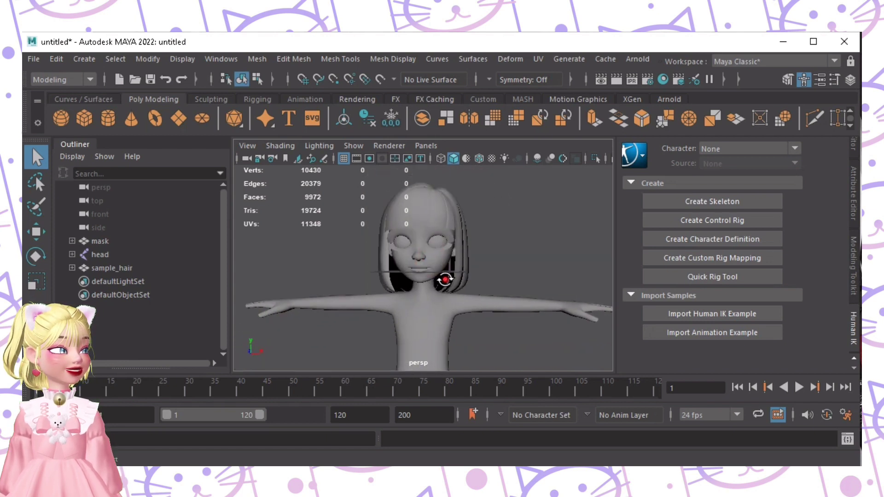
pyautogui.keyDown('alt'); pyautogui.moveTo(385, 276); pyautogui.dragTo(389, 279); pyautogui.keyUp('alt')
pyautogui.keyDown('alt'); pyautogui.moveTo(386, 276); pyautogui.dragTo(443, 266, button='right'); pyautogui.keyUp('alt')
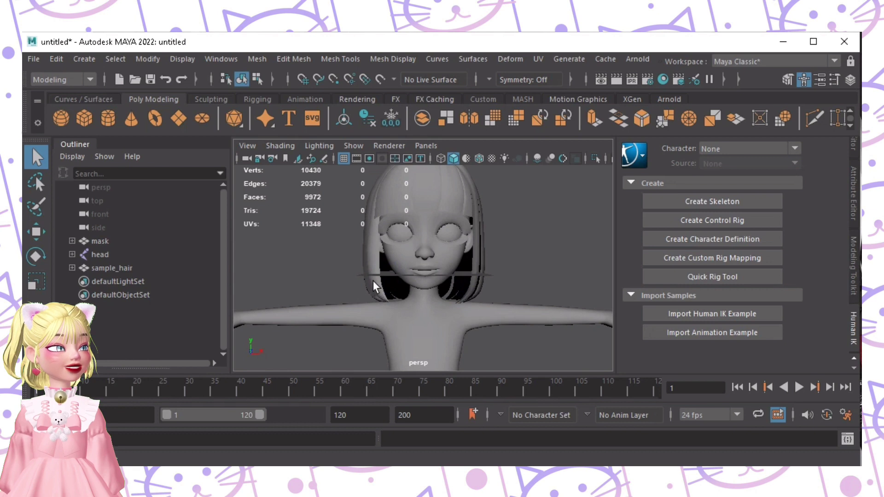
pyautogui.keyDown('alt'); pyautogui.moveTo(375, 290); pyautogui.dragTo(516, 289); pyautogui.keyUp('alt')
pyautogui.scroll(5, 516, 288)
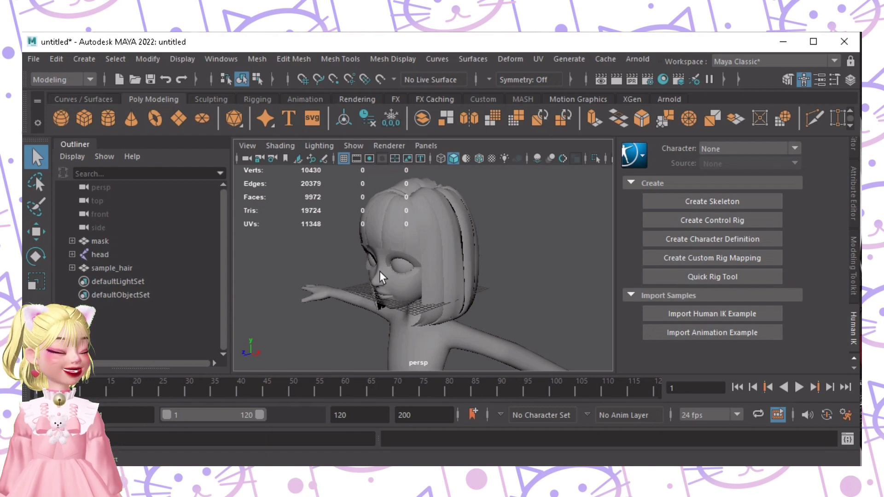
# Step: Switch Maya's menu set to Rigging
pyautogui.press('F3')
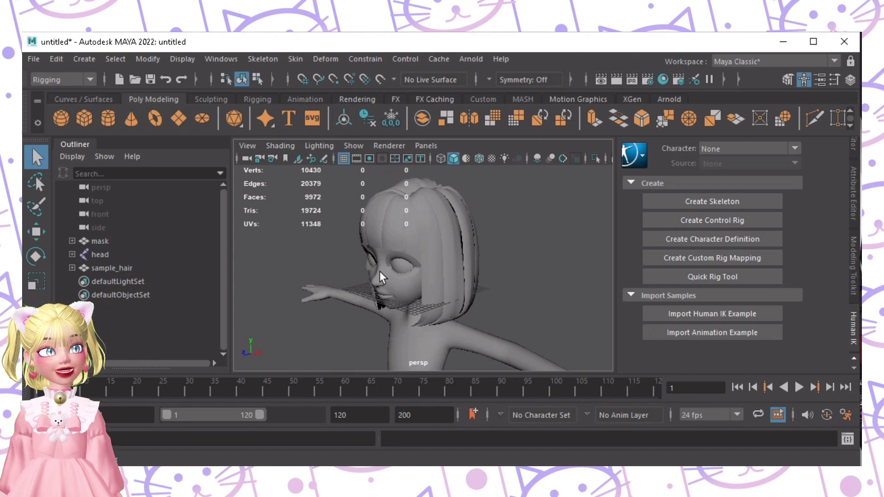
pyautogui.click(86, 84)
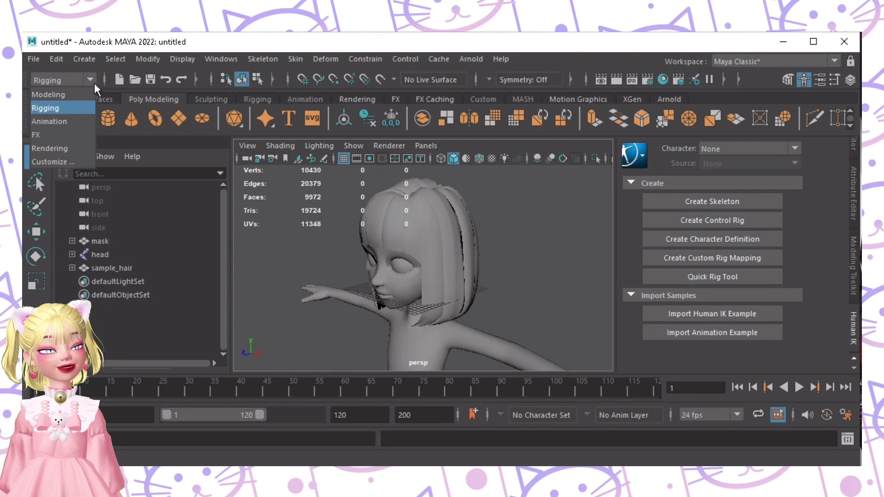
pyautogui.click(90, 81)
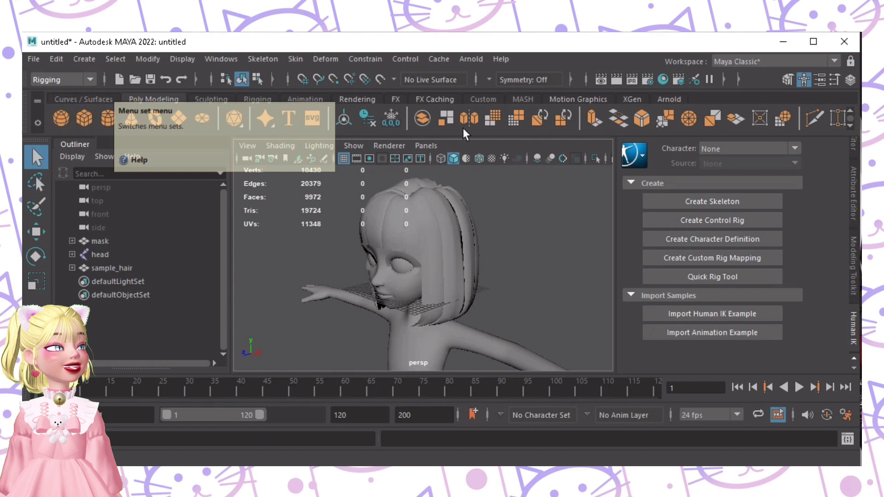
# Step: Use Skeleton > Create Joints to place joint1 beside the character's cheek
pyautogui.click(266, 59)
pyautogui.click(283, 91)
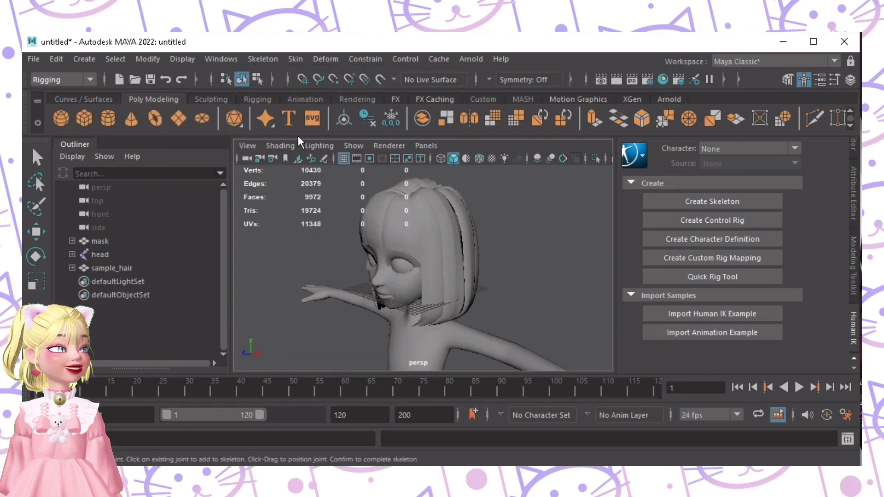
pyautogui.keyDown('alt'); pyautogui.moveTo(325, 260); pyautogui.dragTo(340, 274); pyautogui.keyUp('alt')
pyautogui.keyDown('alt'); pyautogui.moveTo(347, 276); pyautogui.dragTo(362, 290, button='right'); pyautogui.keyUp('alt')
pyautogui.click(364, 290)
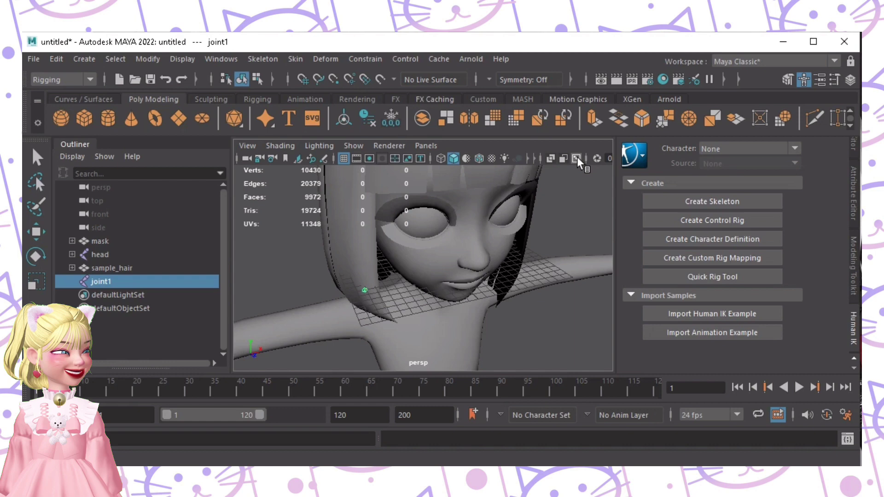
# Step: Turn on X-Ray Joints and undo the stray joint chain drawn across the face
pyautogui.click(576, 158)
pyautogui.press('f')
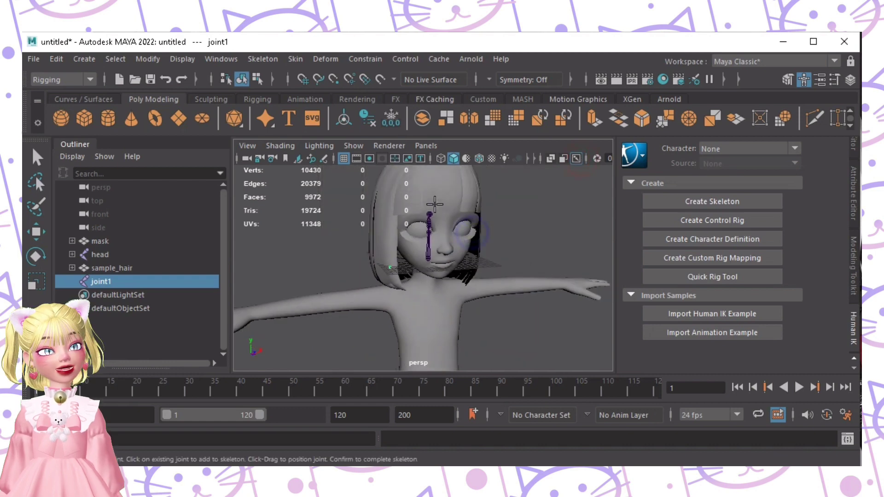
pyautogui.keyDown('alt'); pyautogui.moveTo(322, 263); pyautogui.dragTo(351, 283); pyautogui.keyUp('alt')
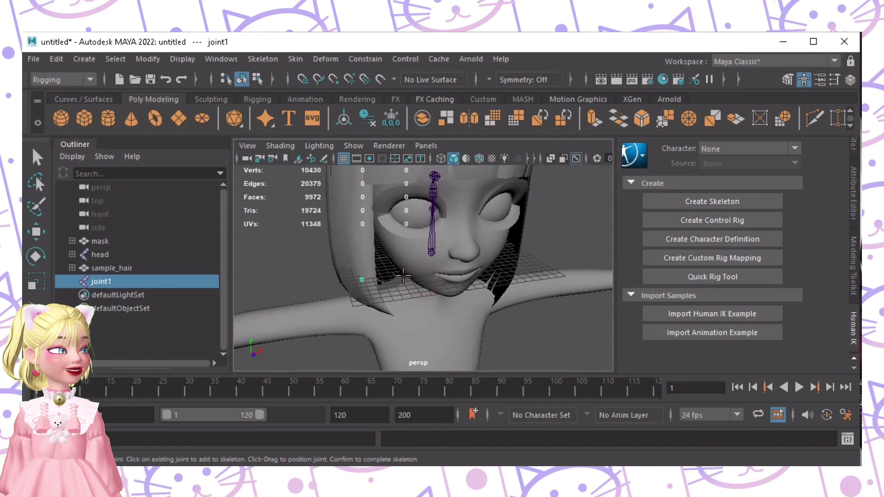
pyautogui.keyDown('alt'); pyautogui.moveTo(403, 276); pyautogui.dragTo(350, 272); pyautogui.keyUp('alt')
pyautogui.click(341, 267)
pyautogui.click(510, 287)
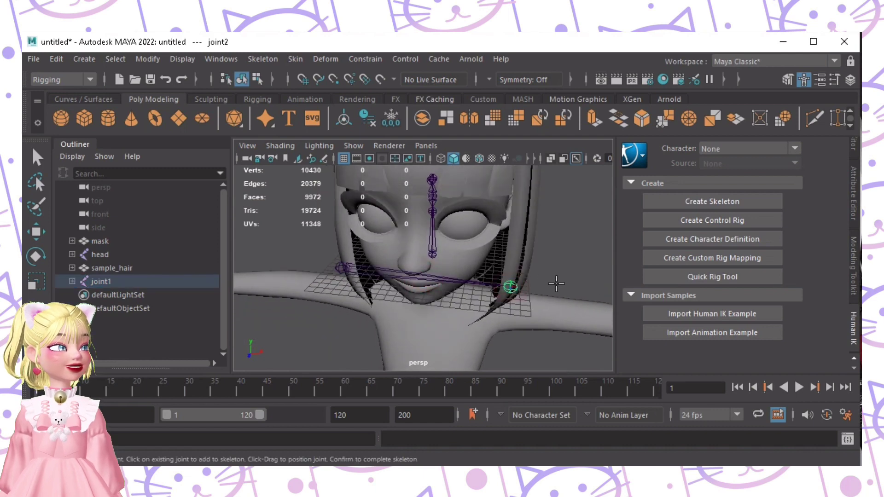
pyautogui.hotkey('ctrl', 'z')
# Step: Delete the misplaced joint1 and create a new joint1 beside the hair
pyautogui.keyDown('alt'); pyautogui.moveTo(556, 284); pyautogui.dragTo(338, 270); pyautogui.keyUp('alt')
pyautogui.press('q')
pyautogui.press('Delete')
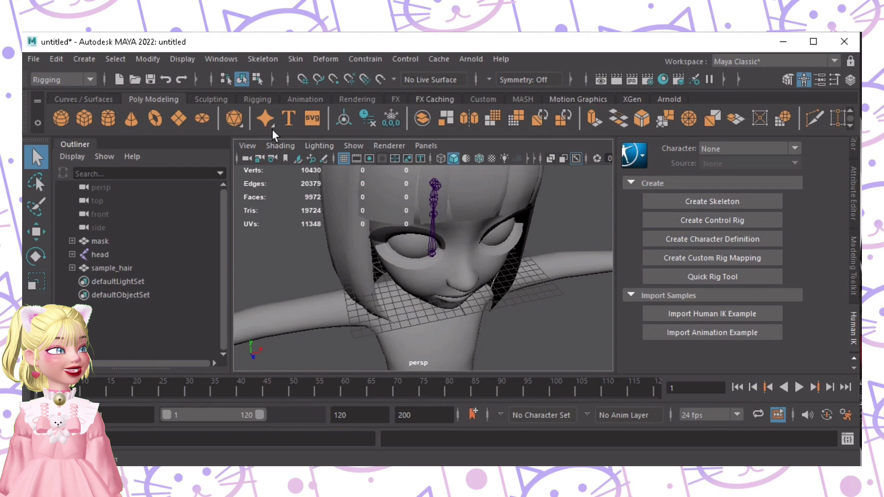
pyautogui.click(263, 59)
pyautogui.click(278, 93)
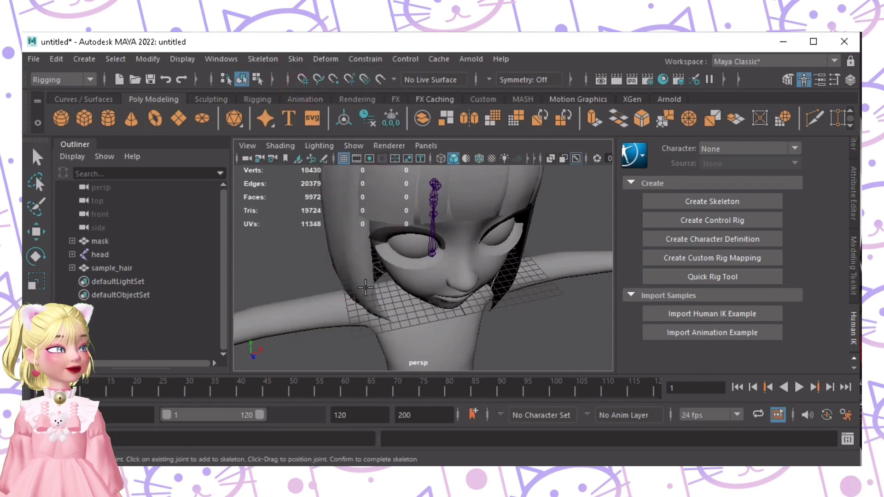
pyautogui.click(366, 288)
pyautogui.keyDown('alt'); pyautogui.moveTo(366, 287); pyautogui.dragTo(438, 306); pyautogui.keyUp('alt')
# Step: Finish joint creation, switch to the Move tool for joint1, and view the face from new angles
pyautogui.press('q')
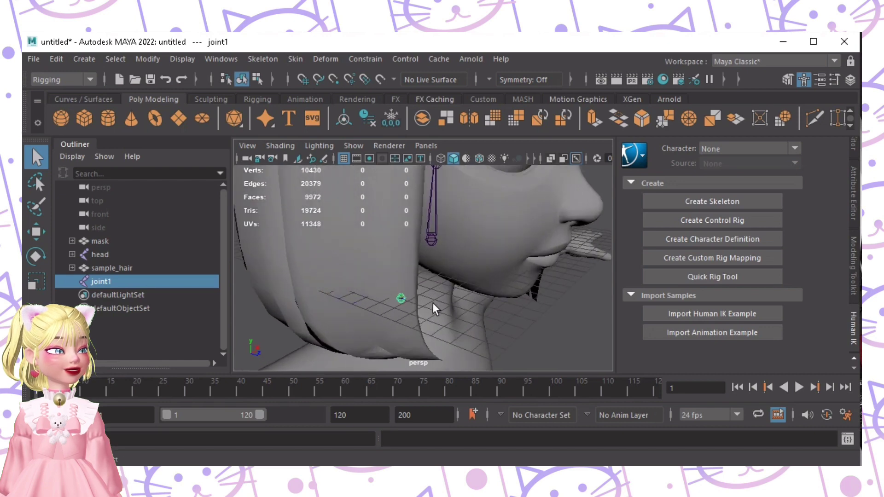
pyautogui.press('w')
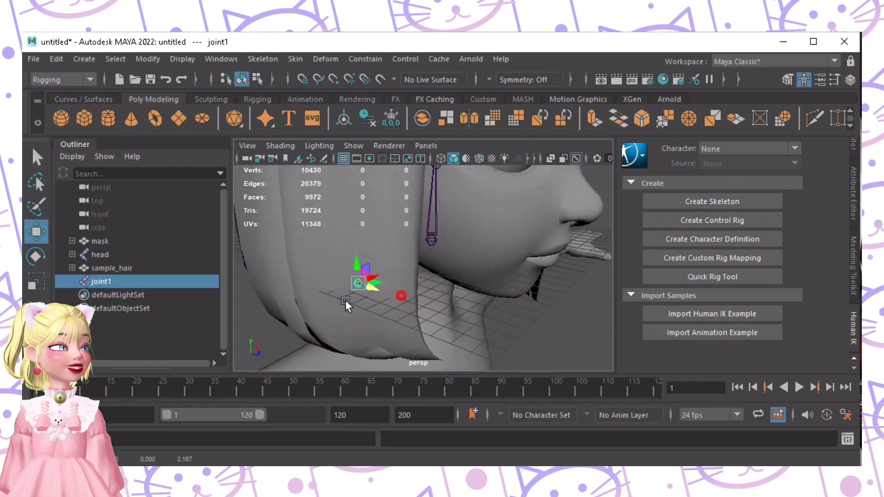
pyautogui.keyDown('alt'); pyautogui.moveTo(354, 276); pyautogui.dragTo(303, 255); pyautogui.keyUp('alt')
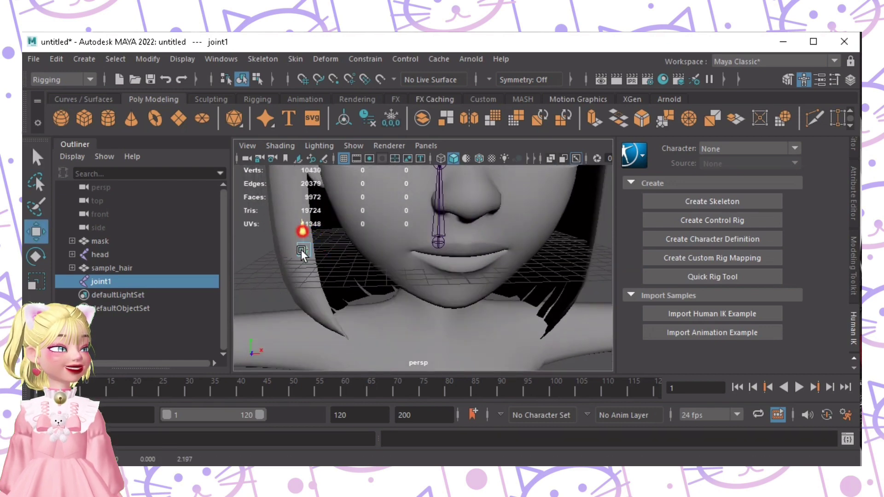
pyautogui.keyDown('alt'); pyautogui.moveTo(345, 285); pyautogui.dragTo(405, 290); pyautogui.keyUp('alt')
pyautogui.hotkey('ctrl', 'd')
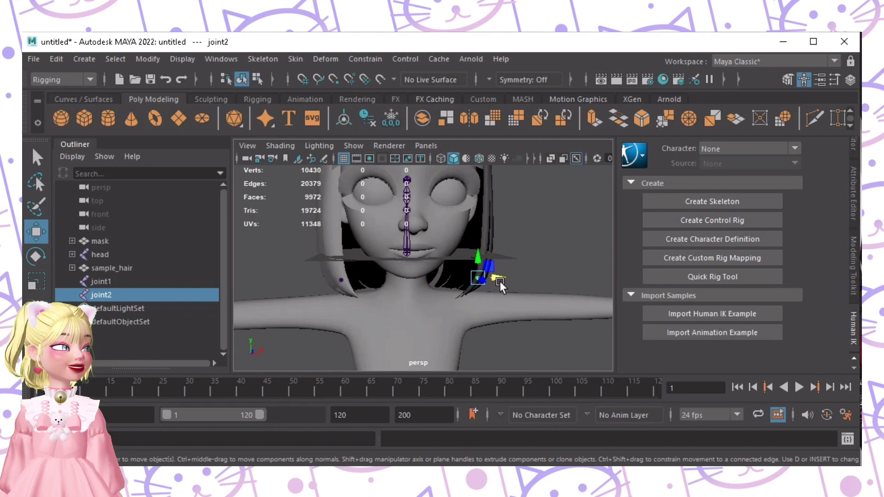
pyautogui.moveTo(499, 281); pyautogui.dragTo(407, 320)
pyautogui.hotkey('ctrl', 'd')
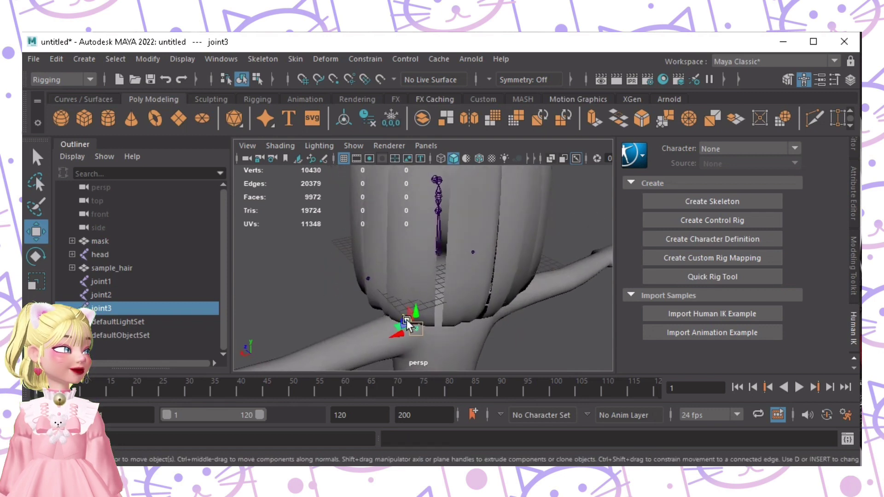
pyautogui.keyDown('alt'); pyautogui.moveTo(490, 322); pyautogui.dragTo(378, 294); pyautogui.keyUp('alt')
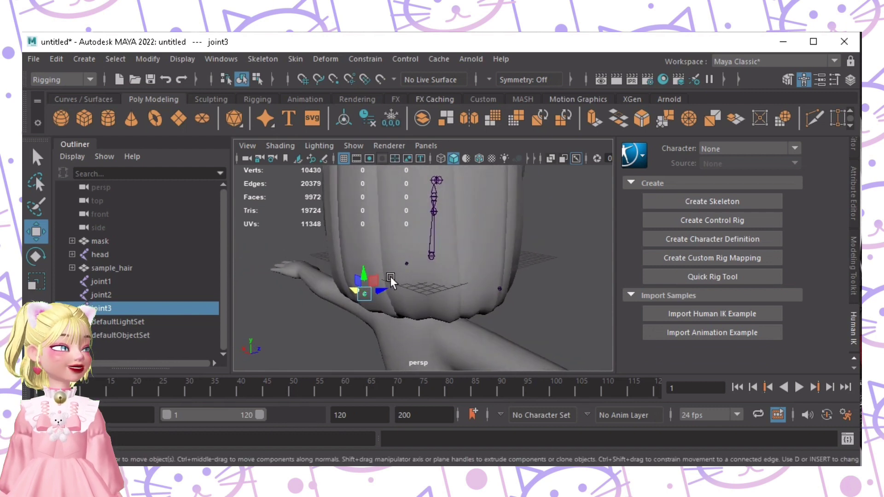
pyautogui.keyDown('alt'); pyautogui.moveTo(391, 276); pyautogui.dragTo(484, 260); pyautogui.keyUp('alt')
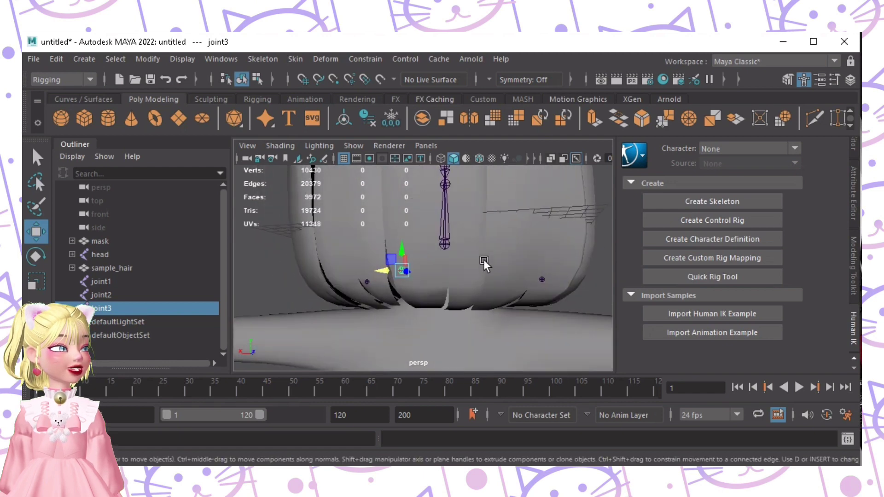
pyautogui.keyDown('alt'); pyautogui.moveTo(409, 249); pyautogui.dragTo(433, 305); pyautogui.keyUp('alt')
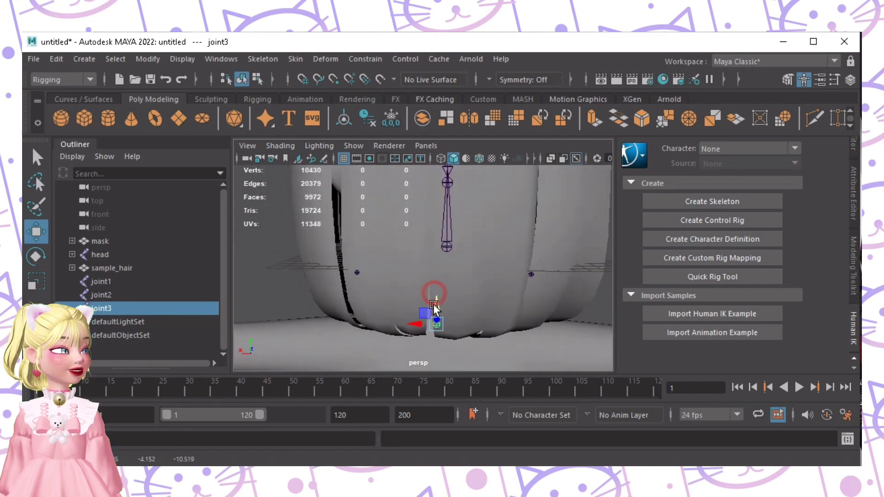
pyautogui.keyDown('alt'); pyautogui.moveTo(493, 313); pyautogui.dragTo(471, 282); pyautogui.keyUp('alt')
pyautogui.keyDown('alt'); pyautogui.moveTo(472, 282); pyautogui.dragTo(344, 268, button='right'); pyautogui.keyUp('alt')
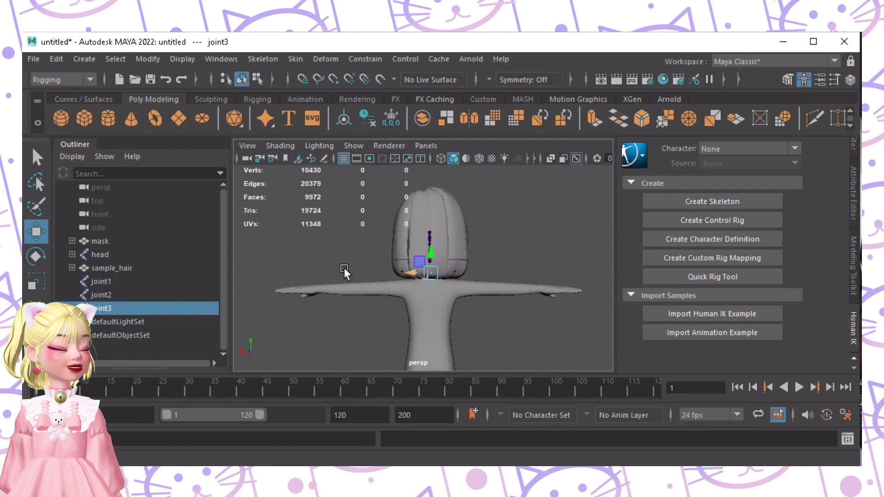
pyautogui.keyDown('alt'); pyautogui.moveTo(349, 269); pyautogui.dragTo(543, 275); pyautogui.keyUp('alt')
pyautogui.click(521, 275)
pyautogui.keyDown('alt'); pyautogui.moveTo(543, 275); pyautogui.dragTo(504, 261, button='right'); pyautogui.keyUp('alt')
pyautogui.keyDown('alt'); pyautogui.moveTo(504, 260); pyautogui.dragTo(467, 272); pyautogui.keyUp('alt')
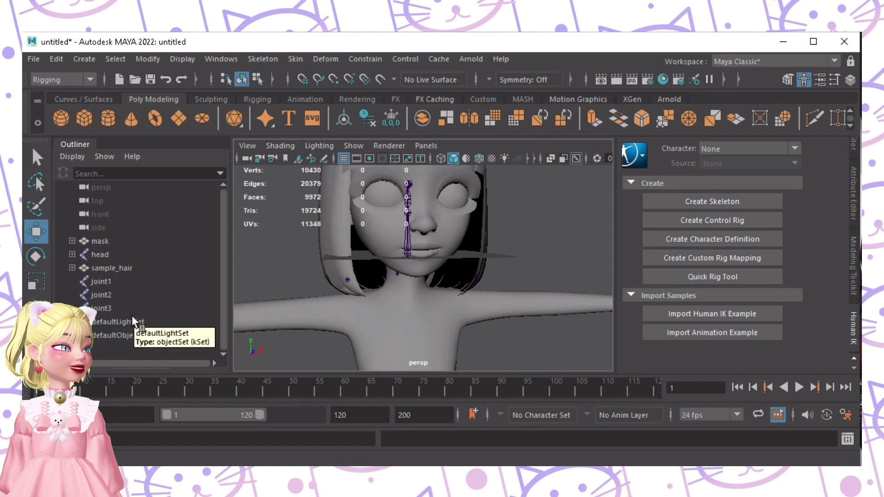
# Step: Rename joint1 in the Outliner to hairA_00_R_physics_3_30_20
pyautogui.click(104, 281)
pyautogui.keyDown('alt'); pyautogui.moveTo(437, 263); pyautogui.dragTo(317, 266, button='right'); pyautogui.keyUp('alt')
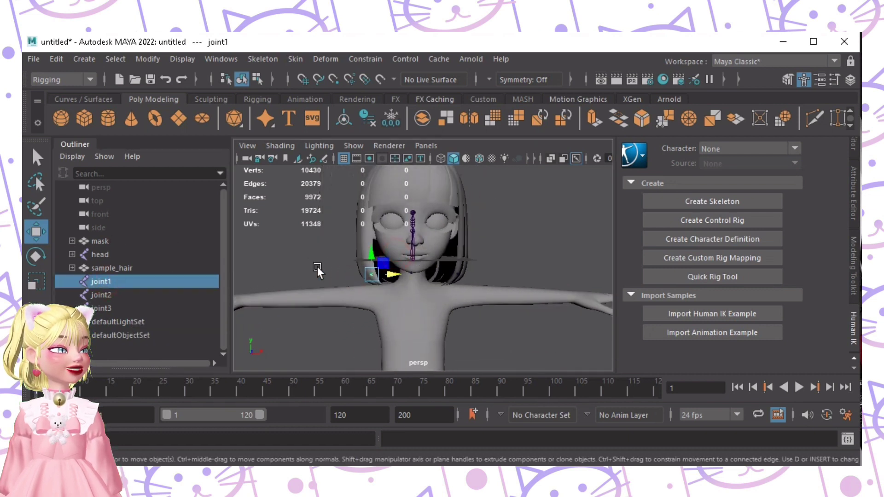
pyautogui.doubleClick(106, 281)
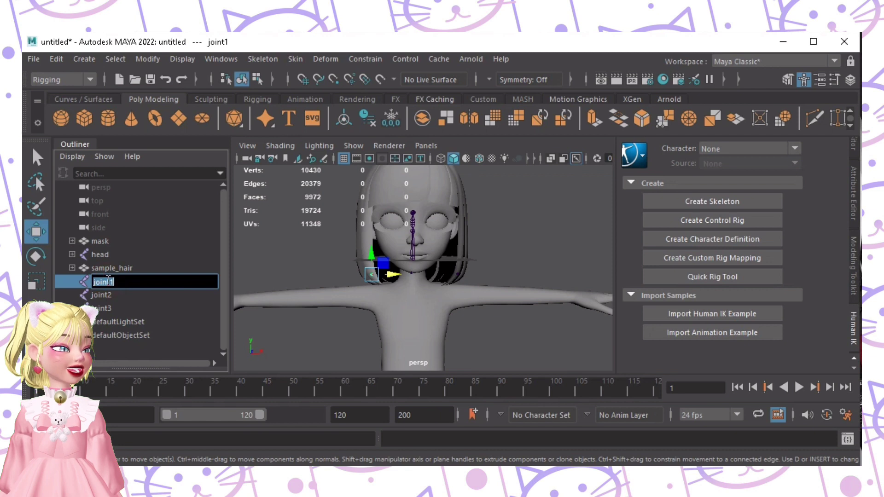
pyautogui.write('hair')
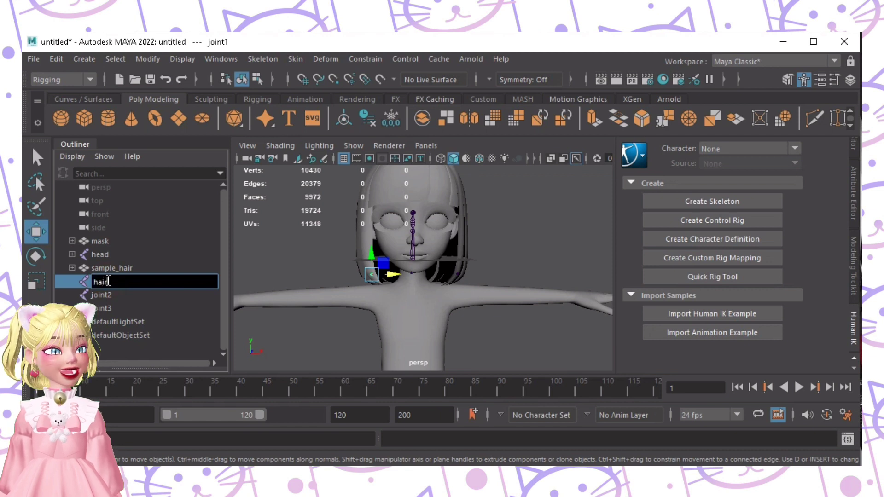
pyautogui.write('A')
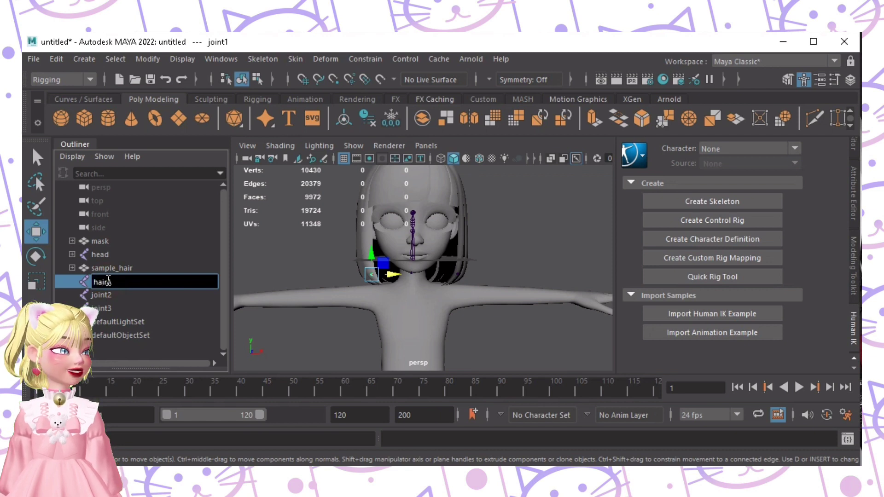
pyautogui.write('_')
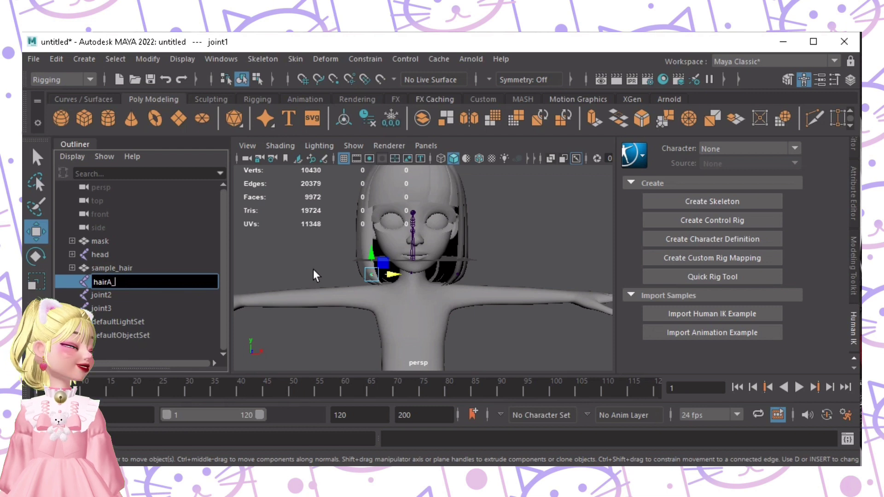
pyautogui.write('00')
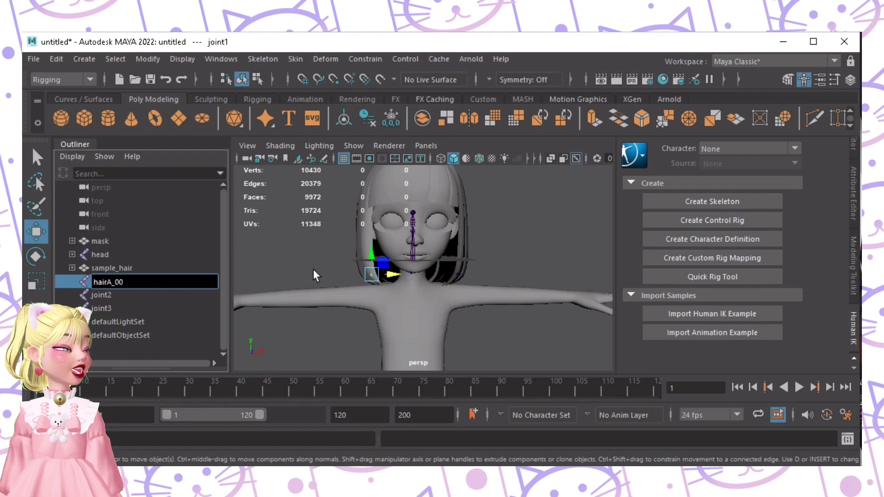
pyautogui.write('_R_physics')
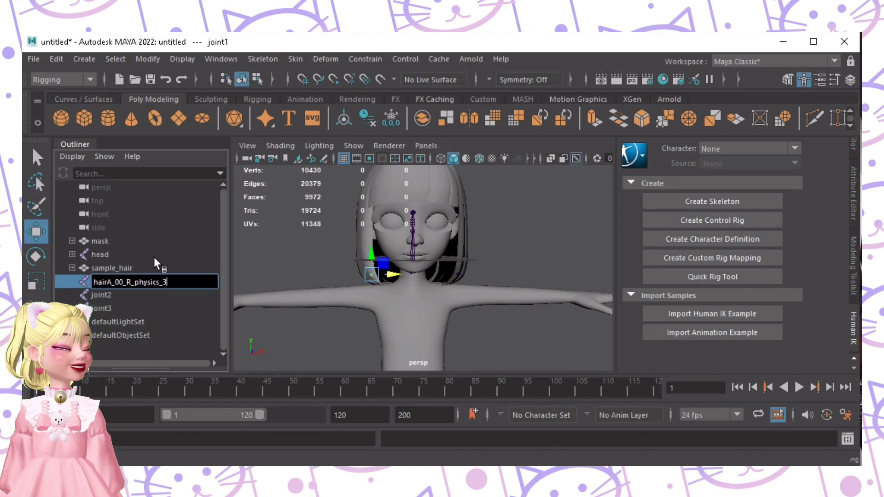
pyautogui.write('_')
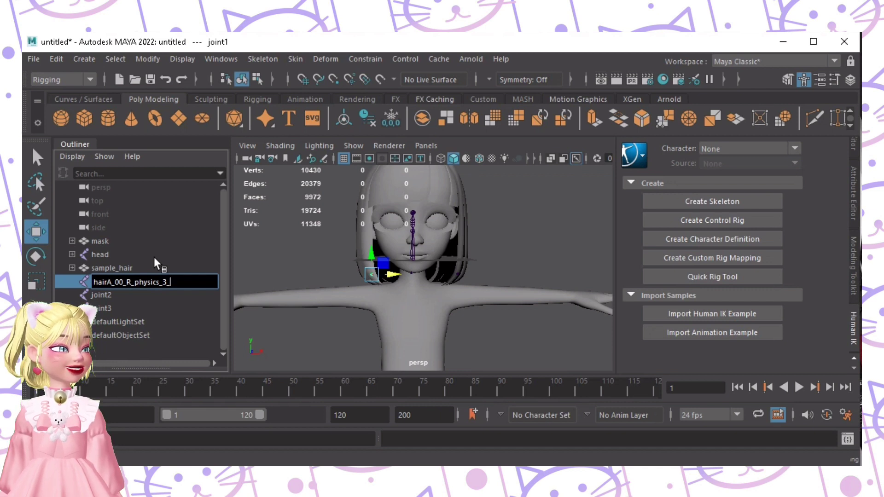
pyautogui.write('30')
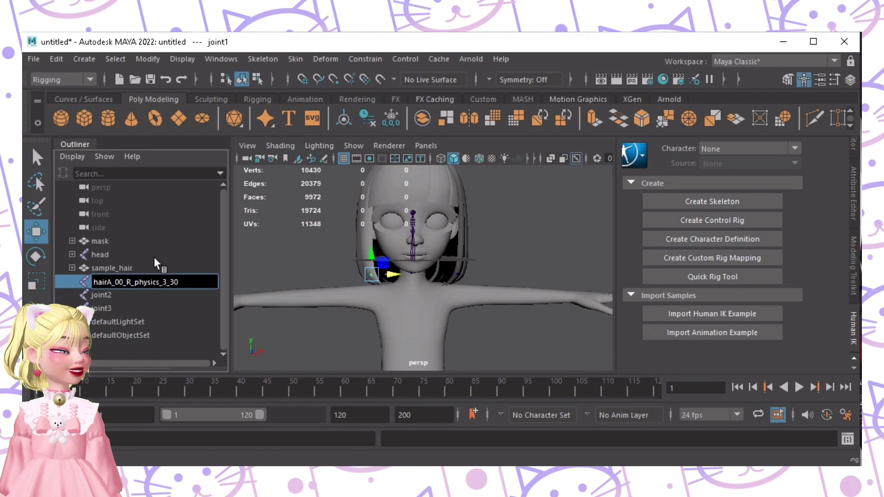
pyautogui.write('_20')
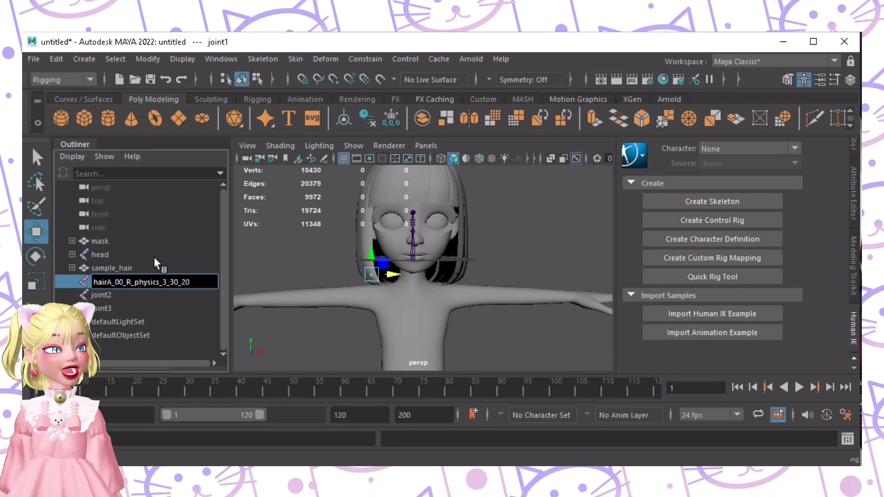
# Step: Rename joint2 to hairA_00_L_physics_3_30_20 by pasting the R name and changing R to L
pyautogui.click(117, 295)
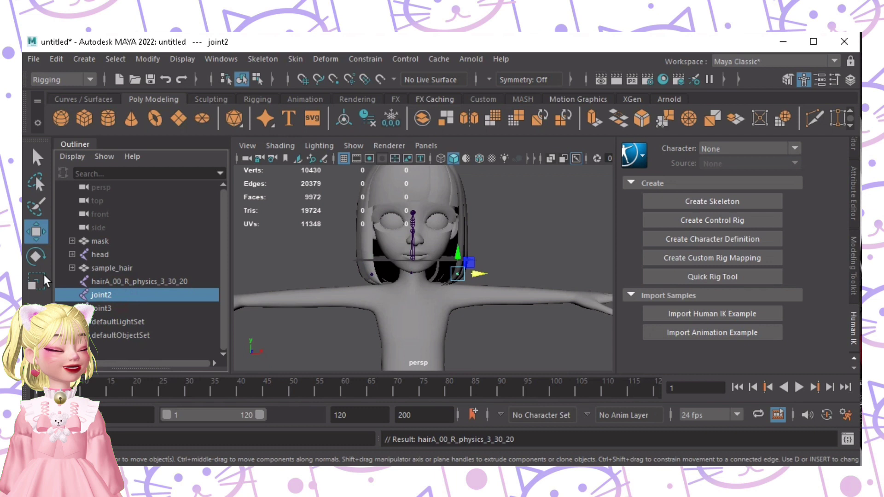
pyautogui.doubleClick(117, 281)
pyautogui.hotkey('ctrl', 'c')
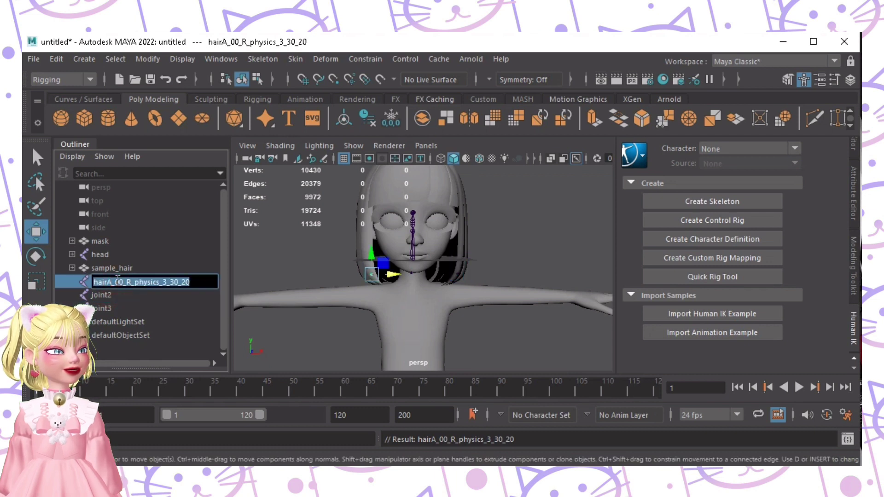
pyautogui.doubleClick(133, 295)
pyautogui.hotkey('ctrl', 'v')
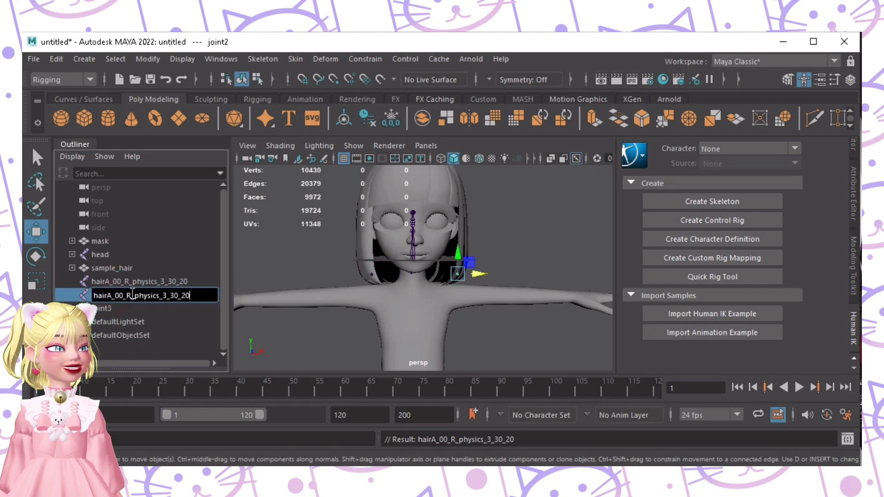
pyautogui.click(131, 295)
pyautogui.press('BackSpace')
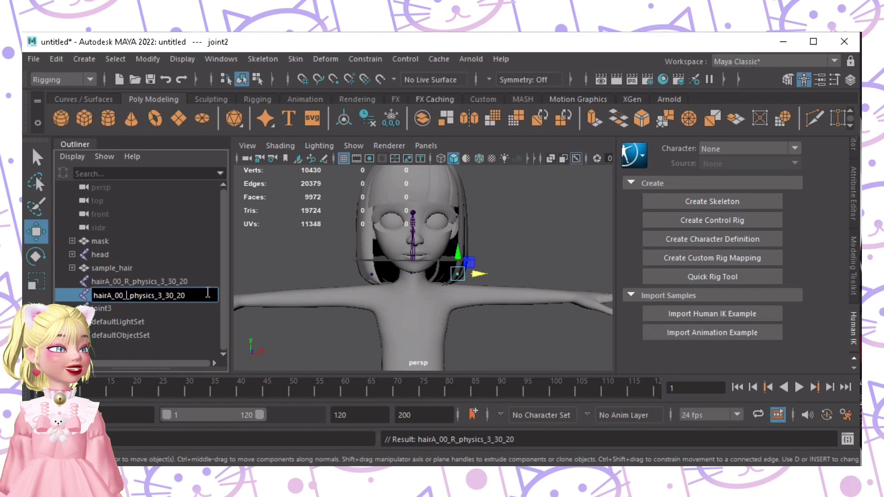
pyautogui.write('L')
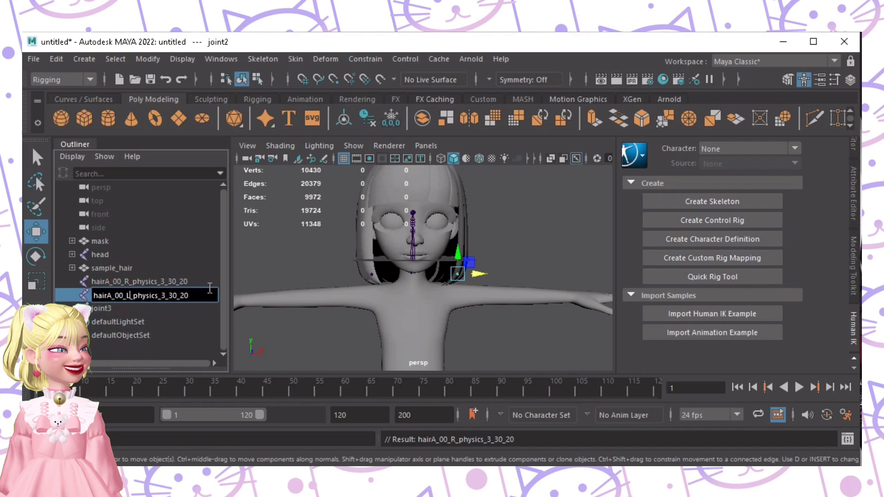
pyautogui.press('Return')
# Step: Type joint3's new name, backHair_00_C_physics_3_30_20, in the Outliner
pyautogui.click(125, 309)
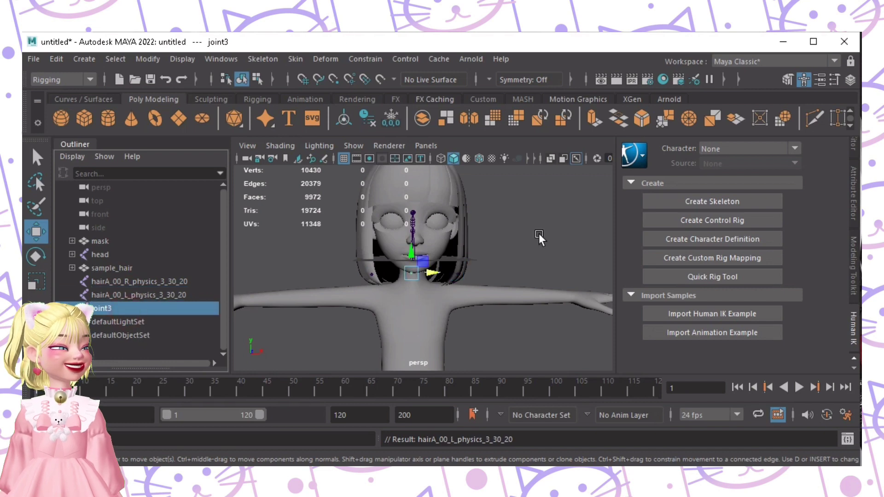
pyautogui.keyDown('alt'); pyautogui.moveTo(539, 234); pyautogui.dragTo(479, 268); pyautogui.keyUp('alt')
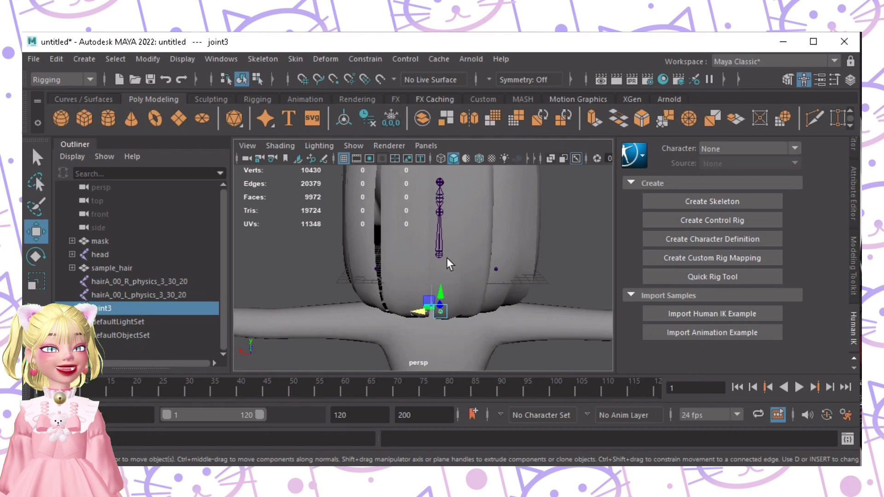
pyautogui.doubleClick(140, 309)
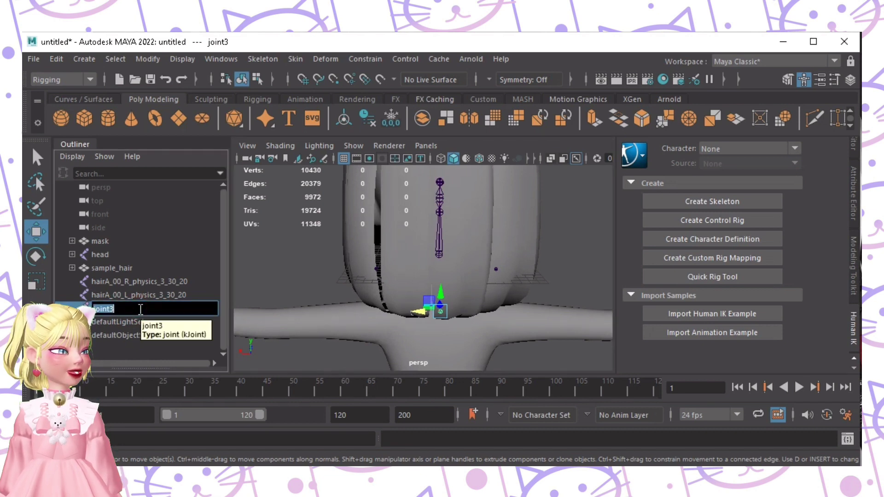
pyautogui.write('bad')
pyautogui.write('kHai')
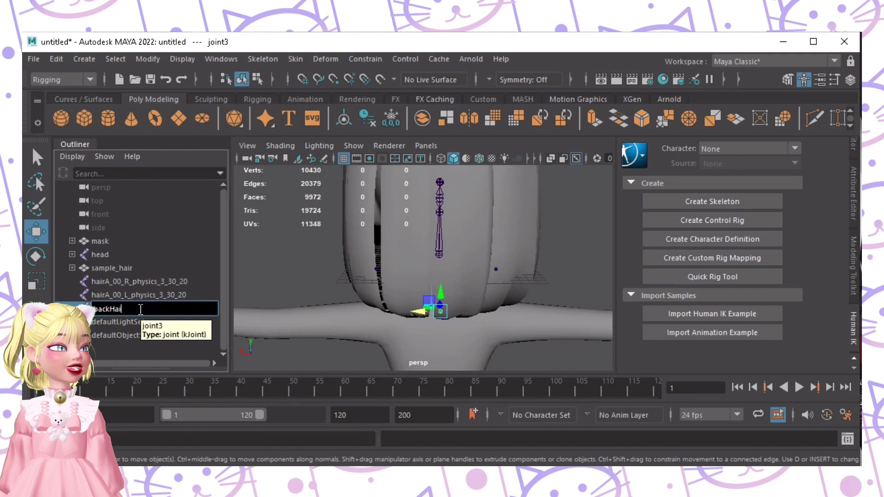
pyautogui.write('r_00_C_')
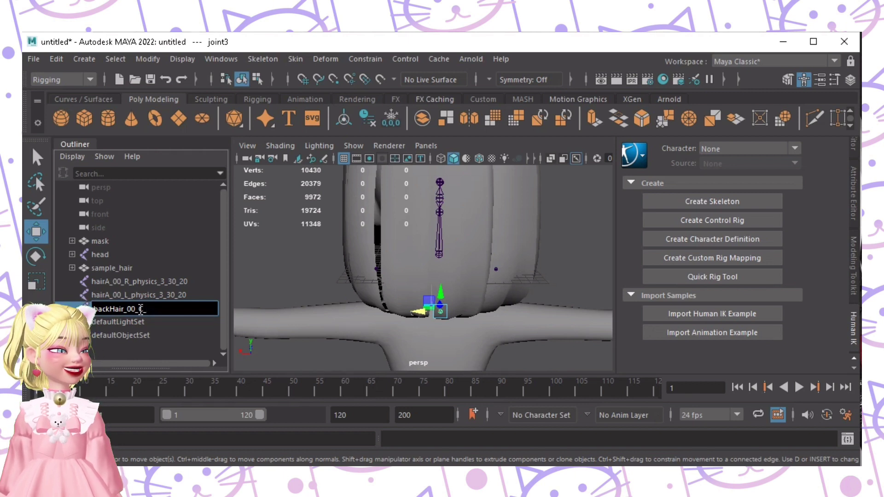
pyautogui.write('ysics')
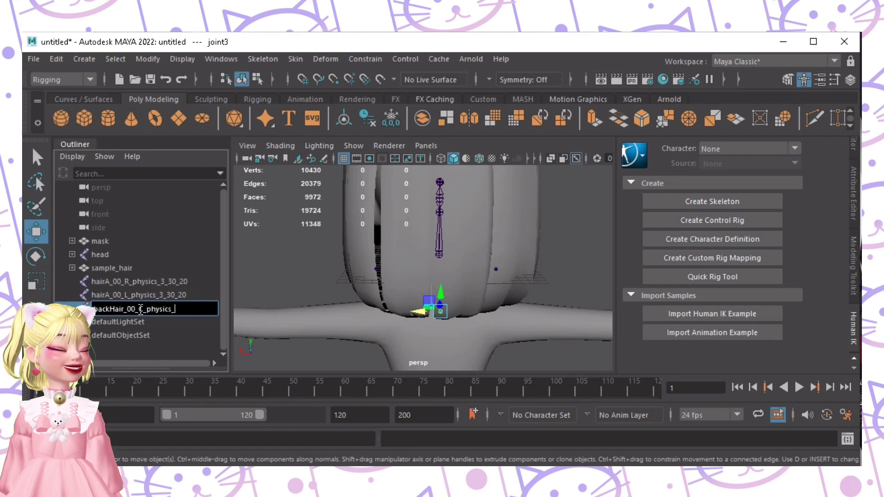
pyautogui.write('_30')
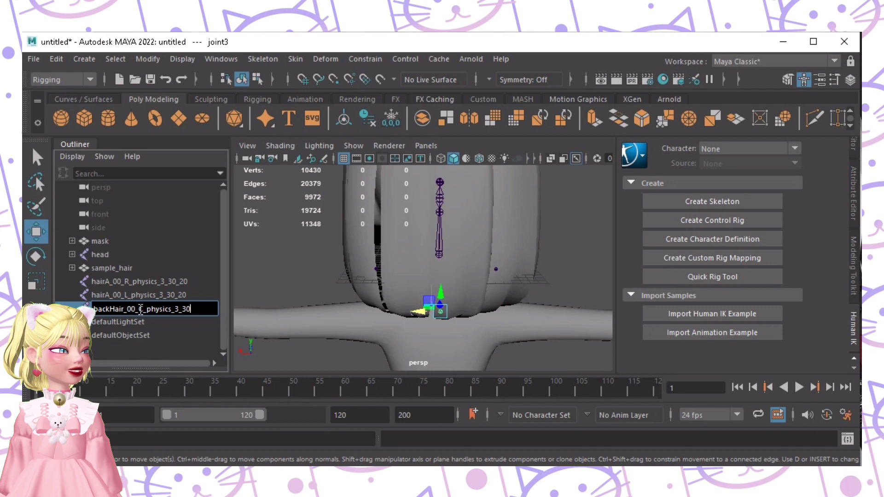
pyautogui.write('_30_@')
pyautogui.press('BackSpace')
# Step: Confirm the backHair_00_C_physics_3_30_20 name and reframe the view on the face
pyautogui.write('20')
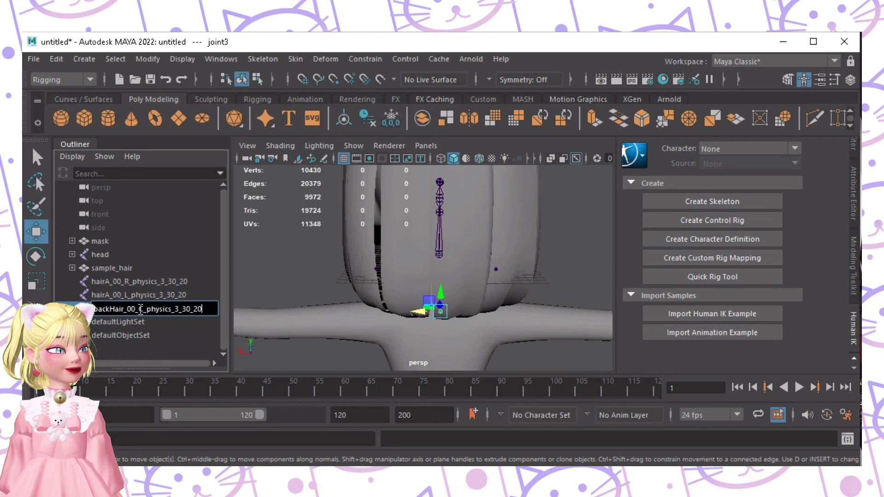
pyautogui.click(280, 279)
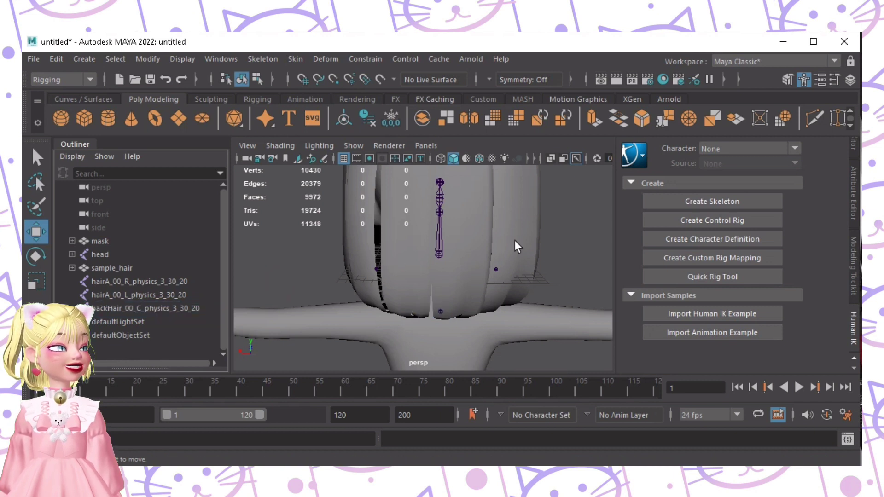
pyautogui.keyDown('alt'); pyautogui.moveTo(466, 262); pyautogui.dragTo(486, 214); pyautogui.keyUp('alt')
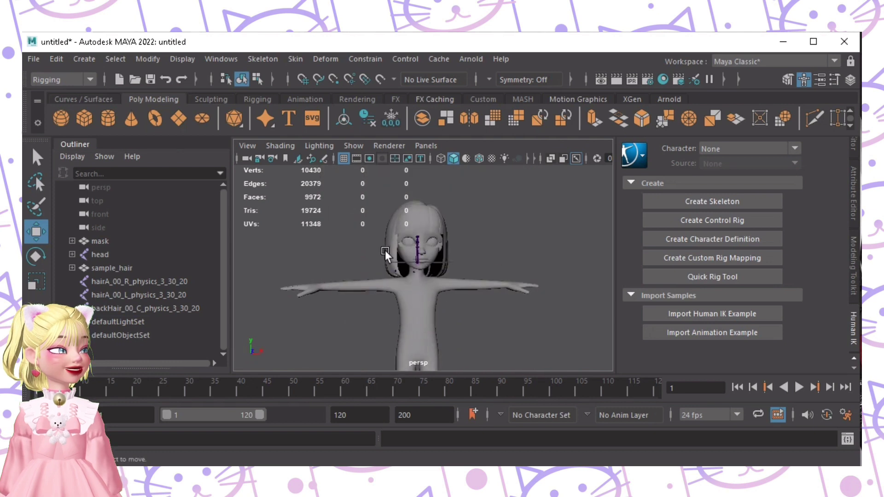
pyautogui.scroll(5, 482, 278)
pyautogui.keyDown('alt'); pyautogui.moveTo(482, 277); pyautogui.dragTo(474, 272); pyautogui.keyUp('alt')
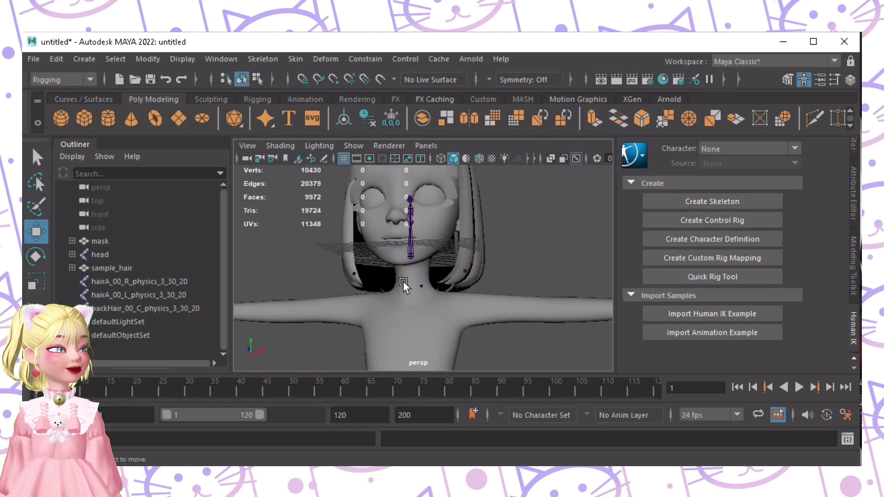
pyautogui.keyDown('alt'); pyautogui.moveTo(402, 281); pyautogui.dragTo(399, 272); pyautogui.keyUp('alt')
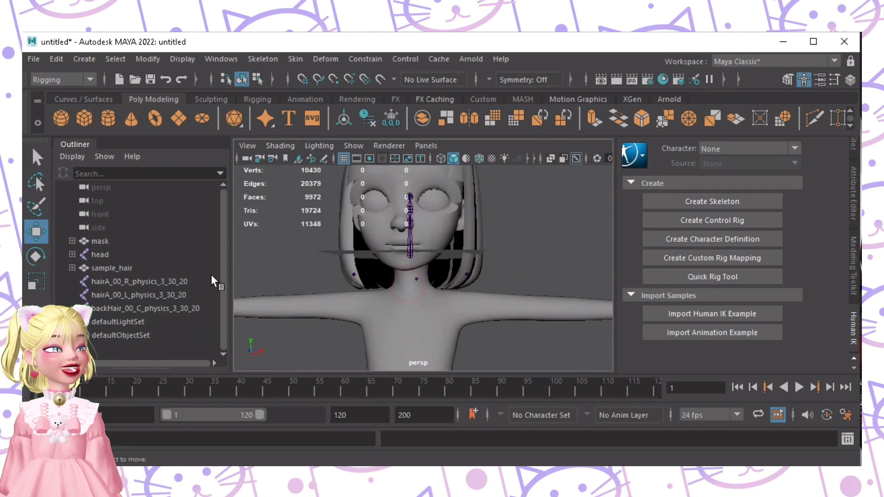
# Step: Parent hairA_00_R, hairA_00_L and backHair joints under hairAll beneath head
pyautogui.click(105, 281)
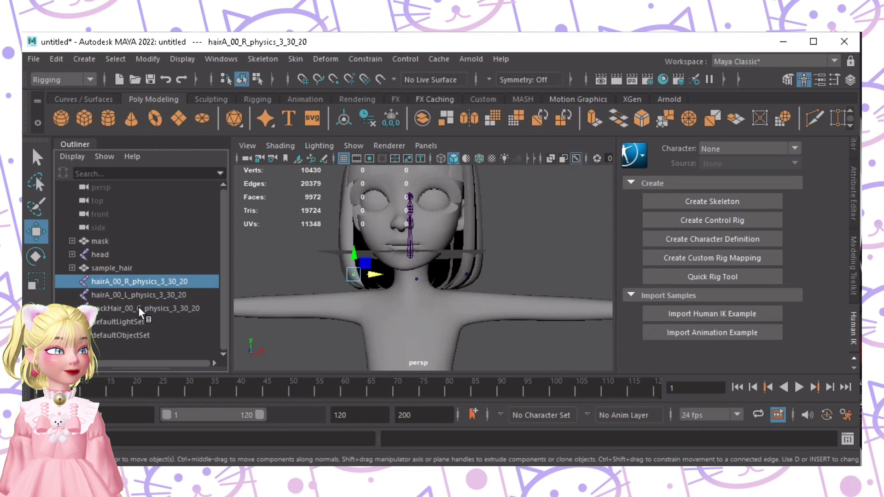
pyautogui.keyDown('shift'); pyautogui.click(126, 309); pyautogui.keyUp('shift')
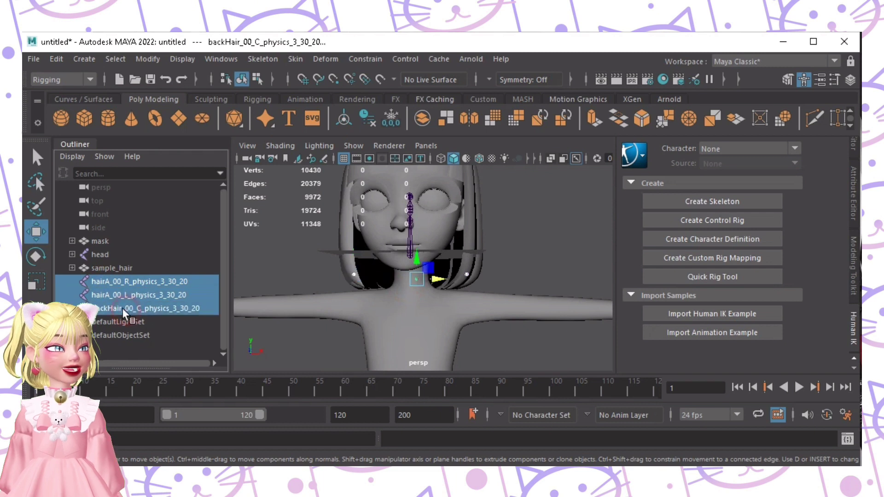
pyautogui.click(71, 254)
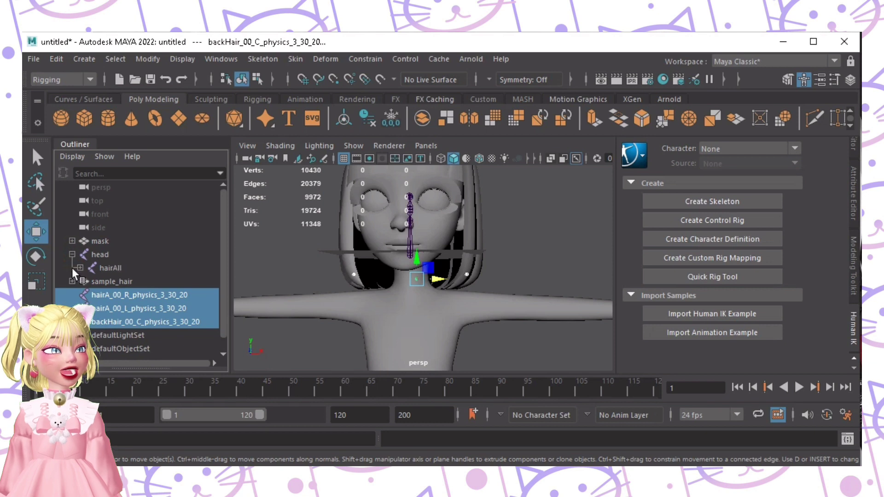
pyautogui.moveTo(81, 272)
pyautogui.mouseDown()
pyautogui.moveTo(181, 267)
pyautogui.moveTo(95, 301)
pyautogui.moveTo(81, 295)
pyautogui.moveTo(82, 266)
pyautogui.mouseUp()
pyautogui.click(80, 268)
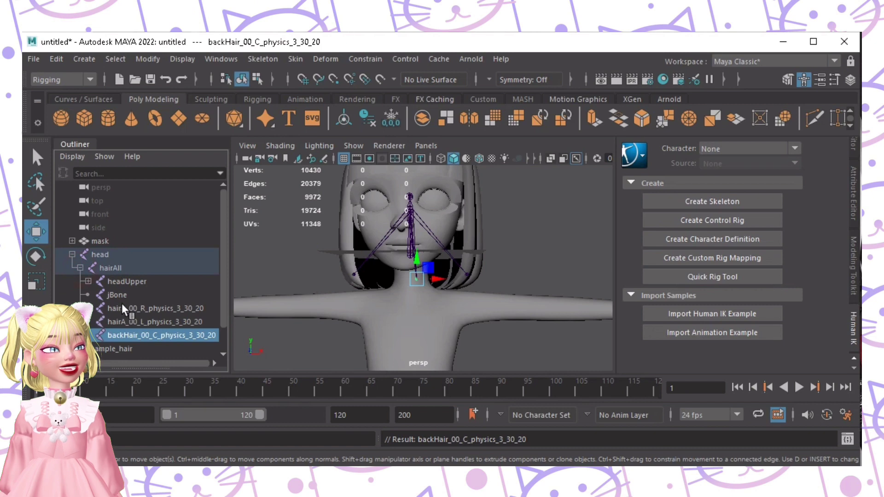
pyautogui.moveTo(118, 322); pyautogui.dragTo(82, 272)
pyautogui.keyDown('alt'); pyautogui.moveTo(360, 267); pyautogui.dragTo(514, 275); pyautogui.keyUp('alt')
# Step: Select the head skeleton and sample_hair, then apply Skin > Bind Skin
pyautogui.keyDown('alt'); pyautogui.moveTo(326, 258); pyautogui.dragTo(250, 276); pyautogui.keyUp('alt')
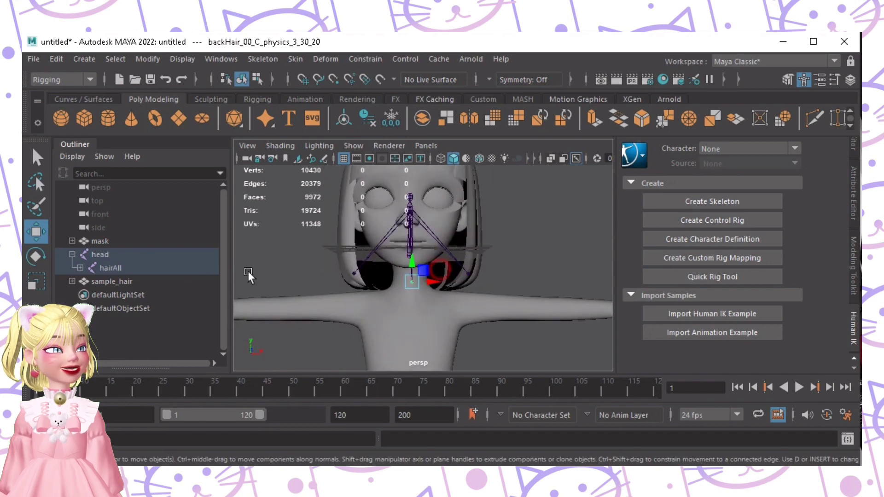
pyautogui.click(72, 254)
pyautogui.scroll(-3, 349, 288)
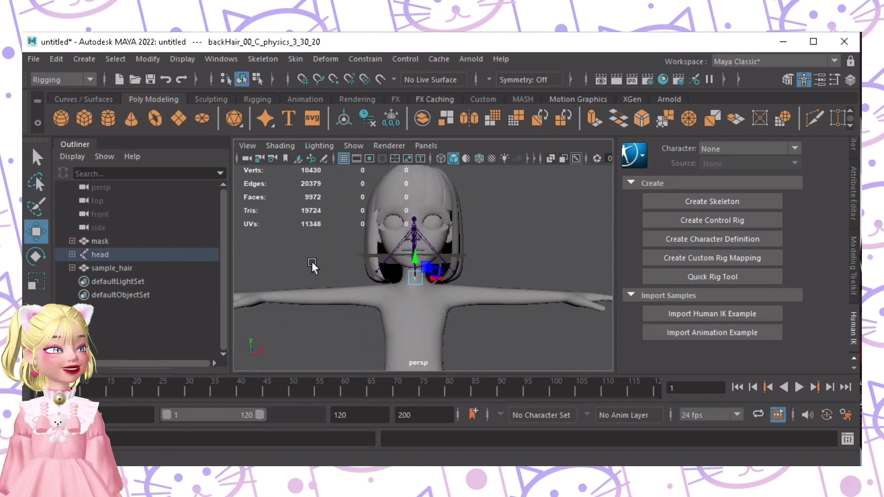
pyautogui.click(111, 255)
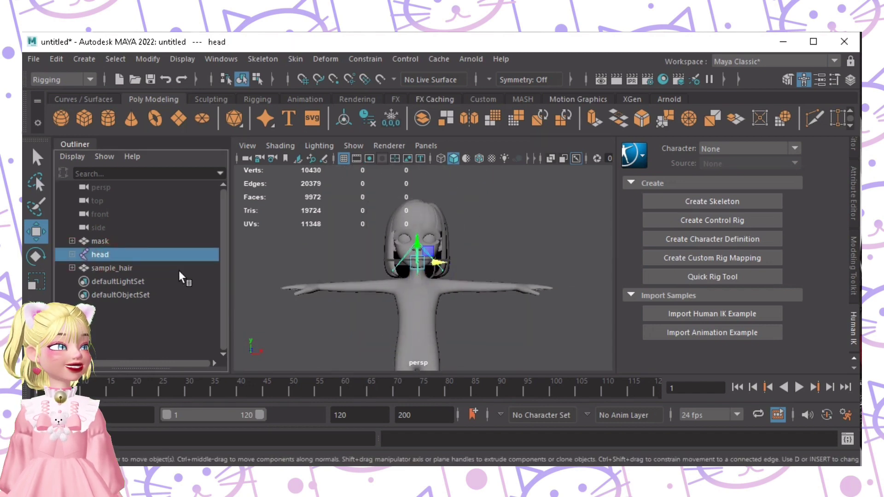
pyautogui.keyDown('shift'); pyautogui.click(121, 269); pyautogui.keyUp('shift')
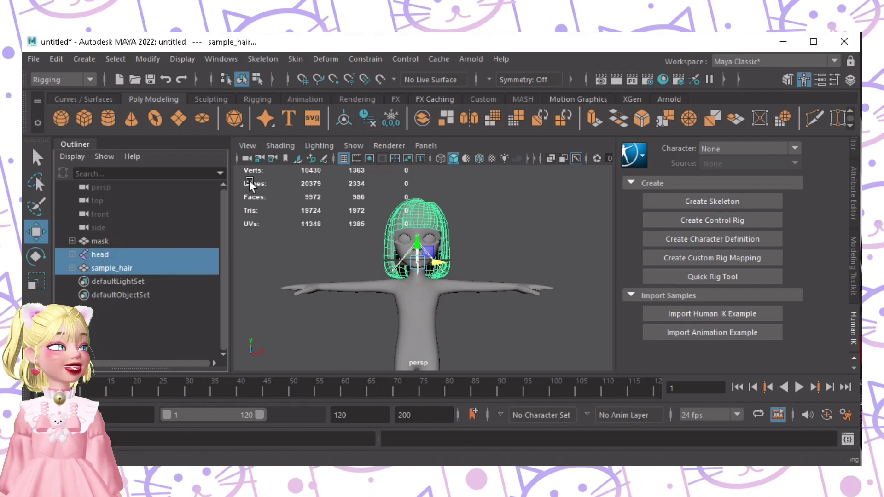
pyautogui.click(296, 59)
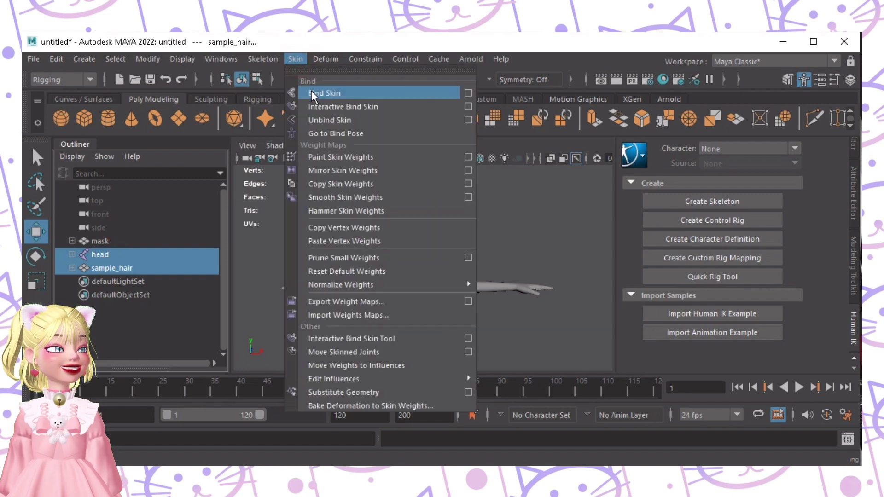
pyautogui.click(324, 93)
pyautogui.click(504, 223)
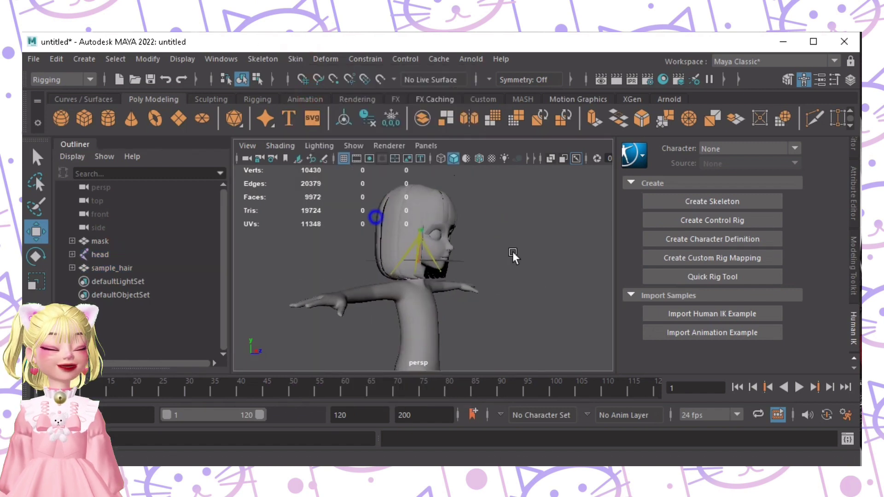
pyautogui.scroll(5, 513, 257)
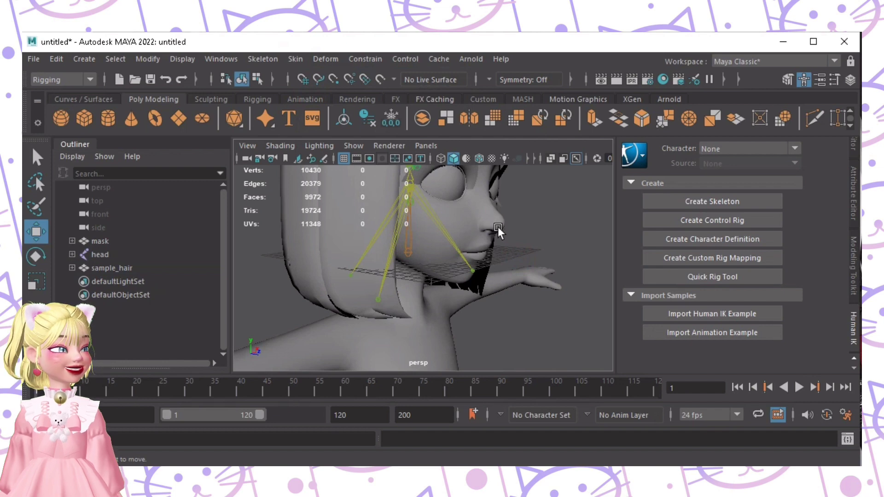
# Step: Select mask, head and sample_hair and start Export Selection to the Desktop
pyautogui.click(125, 242)
pyautogui.keyDown('shift'); pyautogui.click(115, 268); pyautogui.keyUp('shift')
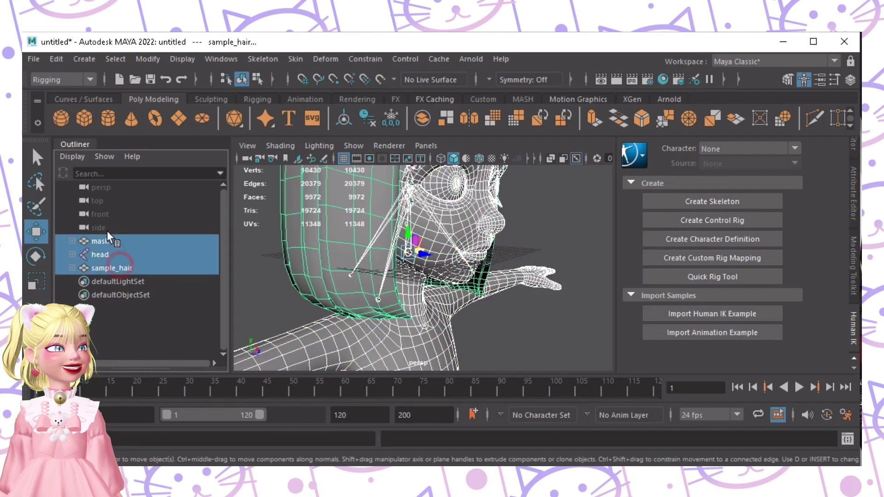
pyautogui.click(34, 59)
pyautogui.click(107, 196)
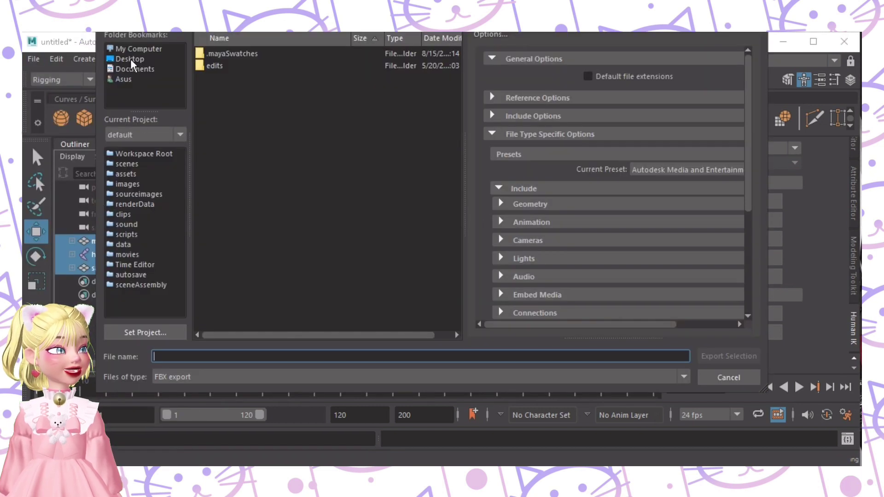
pyautogui.click(129, 59)
pyautogui.click(251, 353)
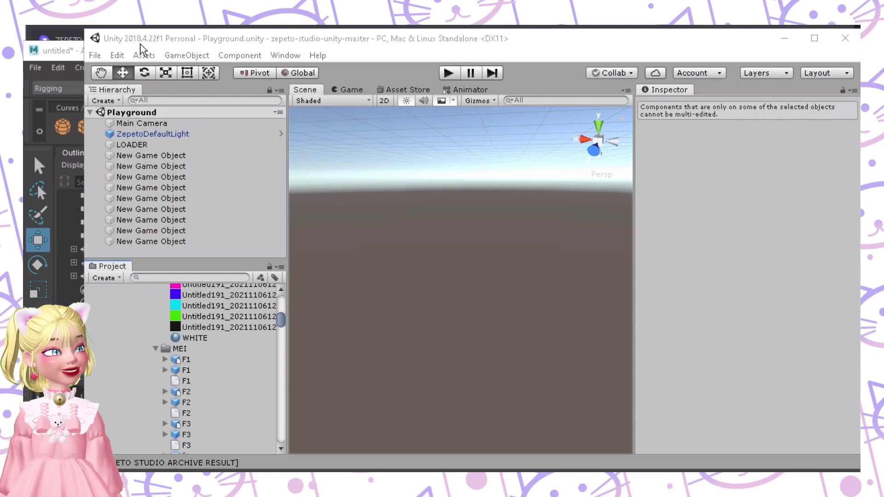
# Step: Drag the SAMPLE file from the Desktop folder into the Unity Project panel
pyautogui.moveTo(236, 467)
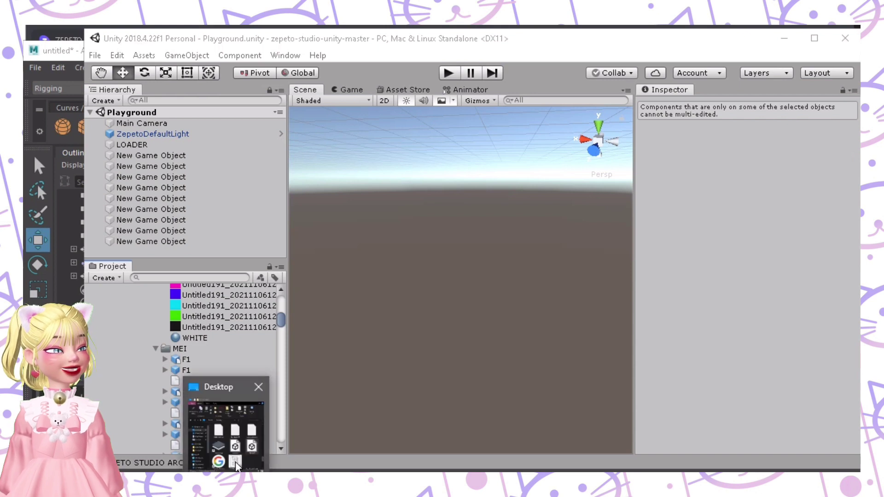
pyautogui.click(235, 445)
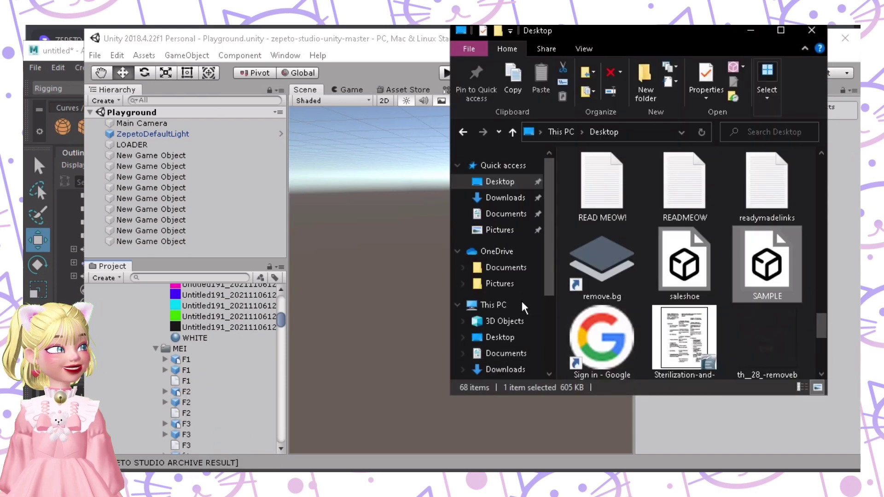
pyautogui.click(620, 293)
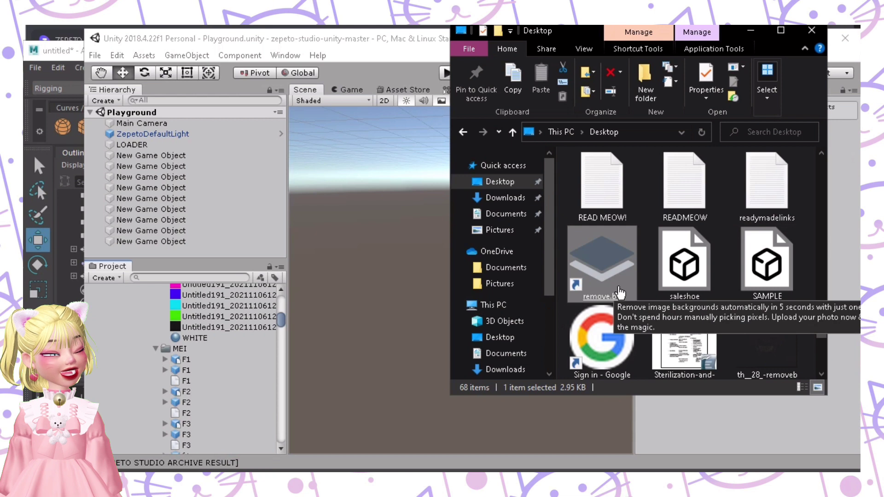
pyautogui.click(780, 276)
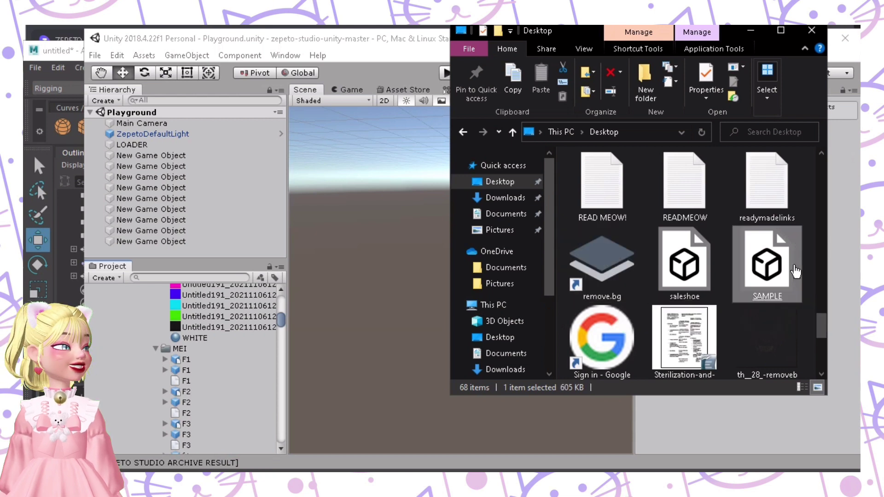
pyautogui.moveTo(790, 275); pyautogui.dragTo(199, 355)
pyautogui.scroll(-8, 201, 355)
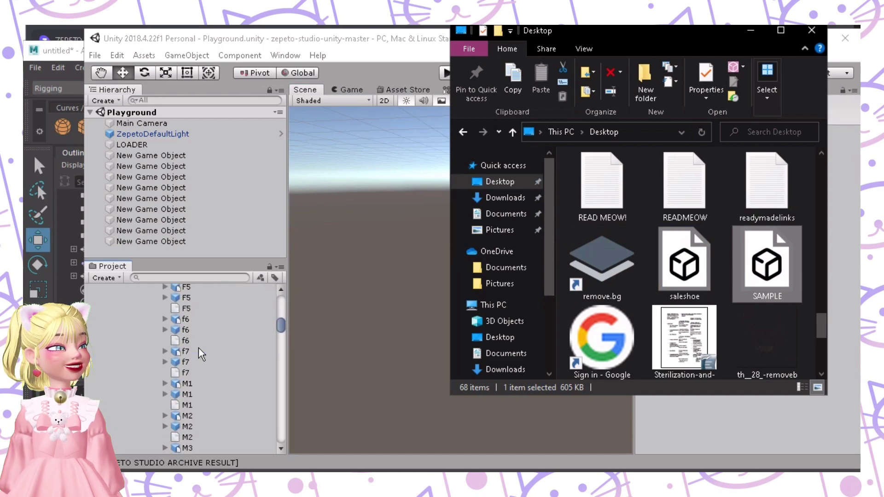
# Step: Assign the NORMAL material to the SAMPLE hair material slot and apply it
pyautogui.click(205, 384)
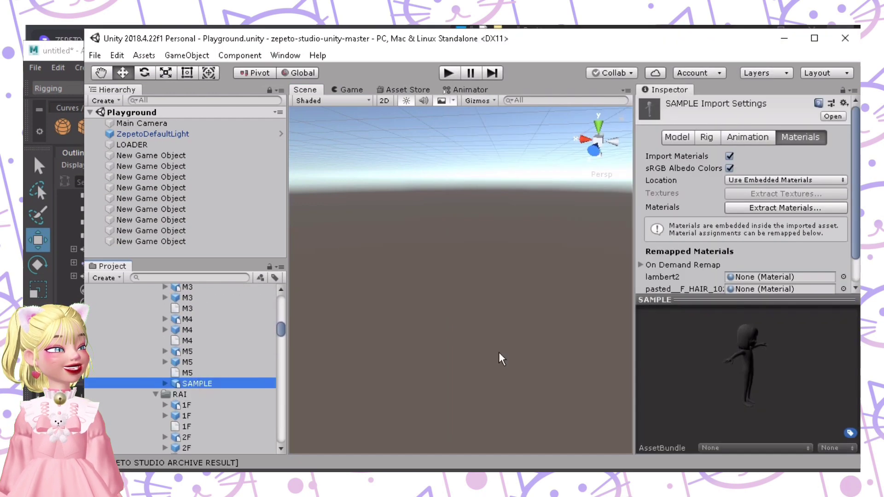
pyautogui.scroll(5, 258, 350)
pyautogui.scroll(-10, 256, 351)
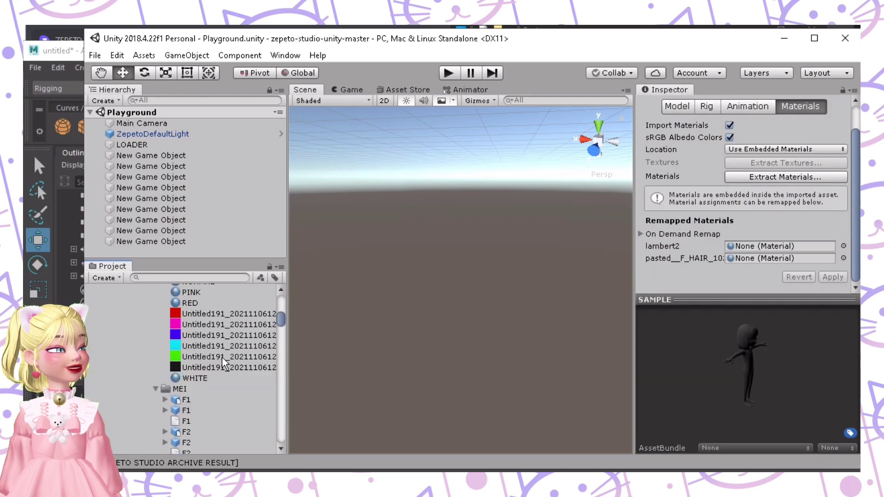
pyautogui.moveTo(221, 361); pyautogui.dragTo(753, 265)
pyautogui.click(833, 277)
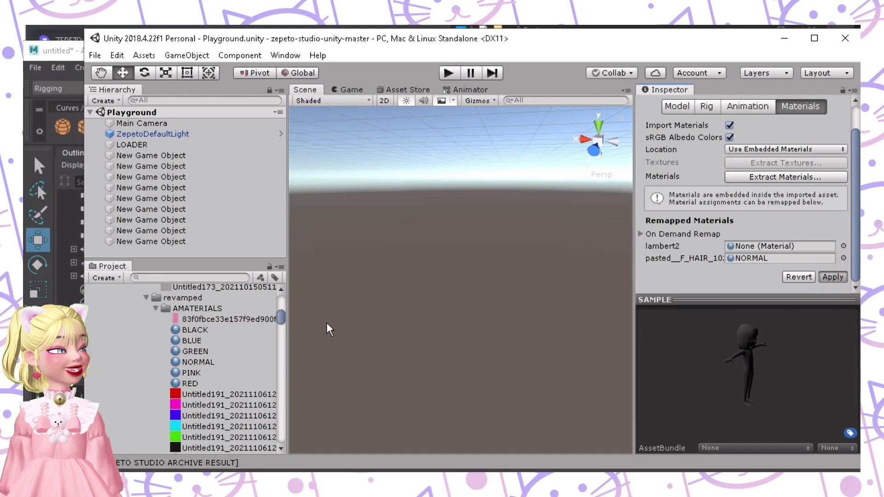
# Step: Convert the SAMPLE model to ZEPETO style via Zepeto Studio > Convert to ZEPETO style
pyautogui.scroll(-3, 172, 359)
pyautogui.scroll(-6, 175, 360)
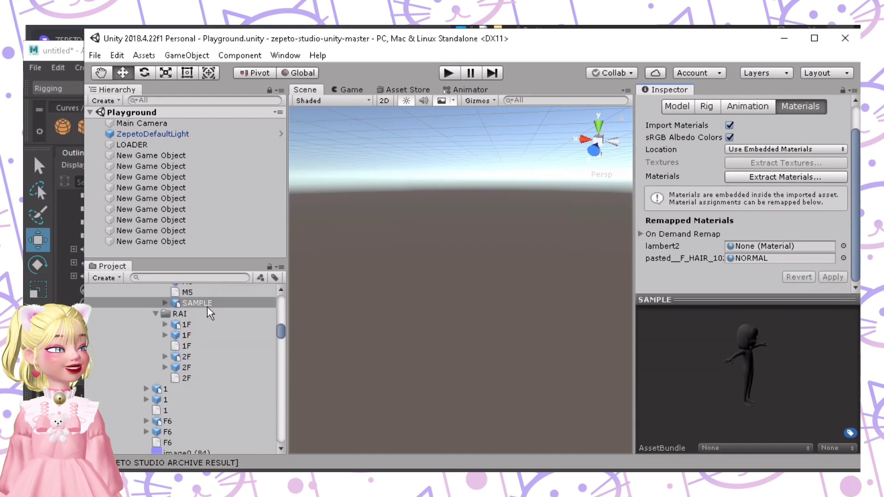
pyautogui.rightClick(208, 307)
pyautogui.moveTo(304, 385)
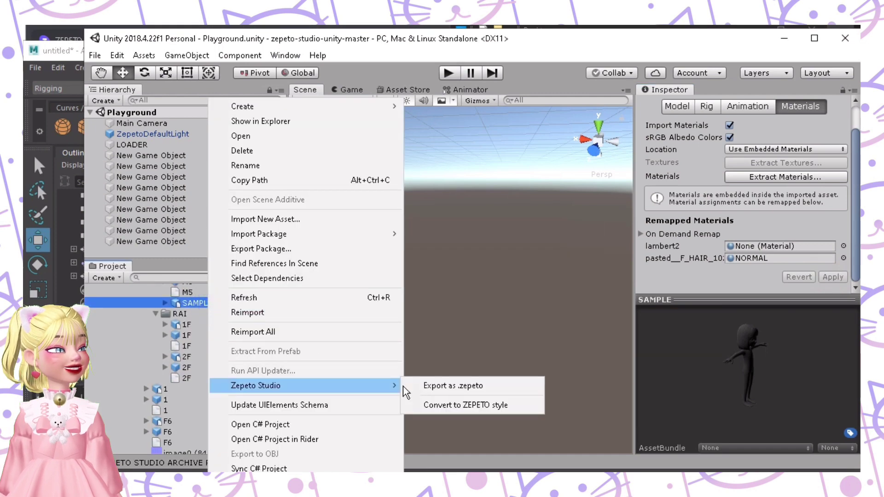
pyautogui.click(445, 406)
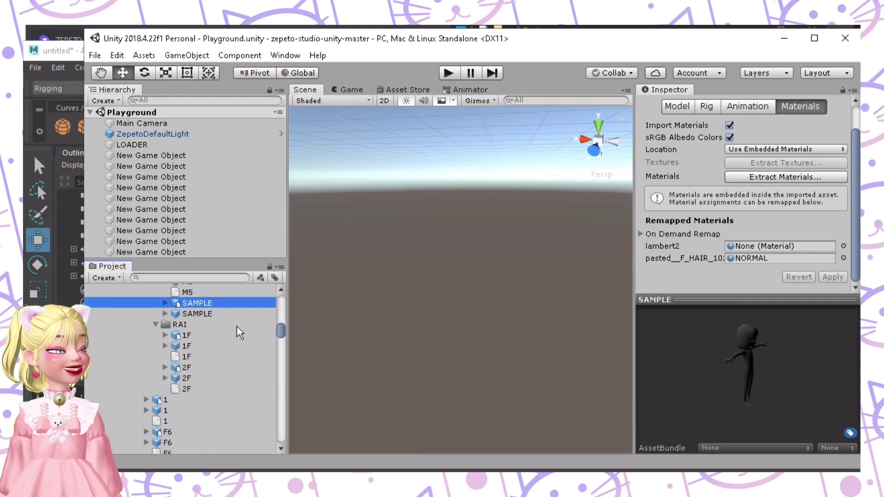
pyautogui.rightClick(234, 326)
pyautogui.press('Escape')
# Step: Export the converted SAMPLE prefab as a .zepeto file
pyautogui.rightClick(208, 314)
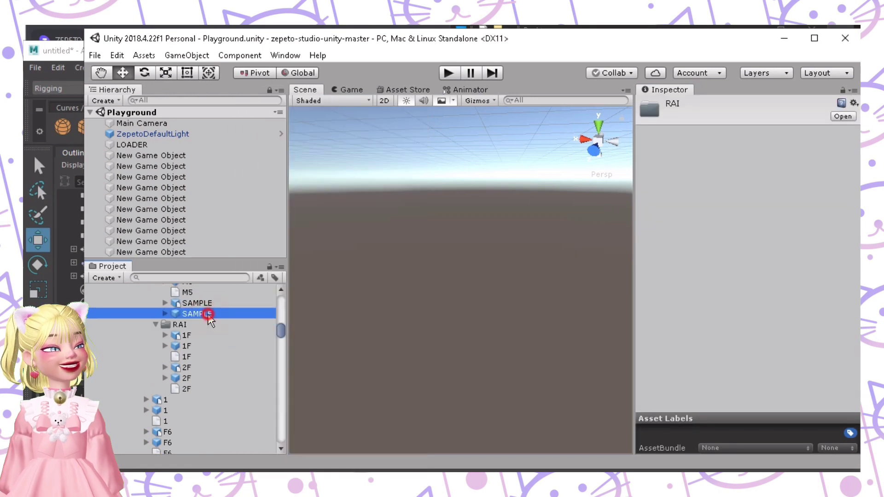
pyautogui.moveTo(359, 385)
pyautogui.click(421, 386)
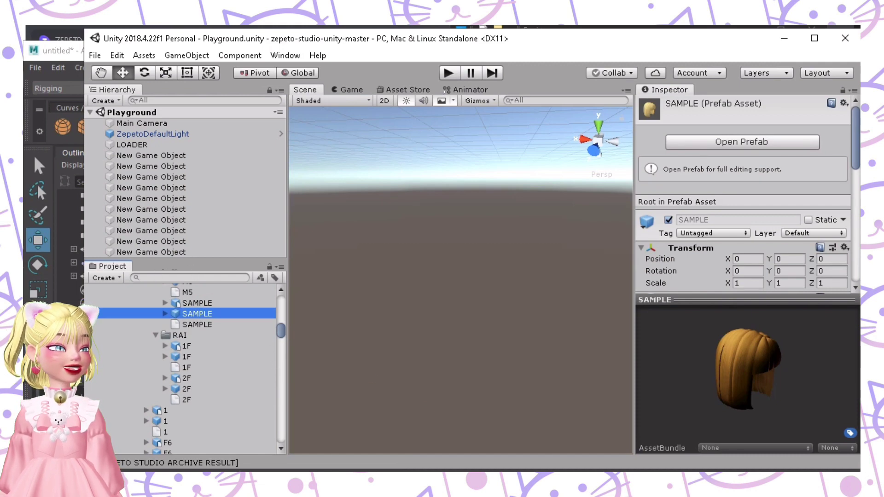
pyautogui.click(241, 423)
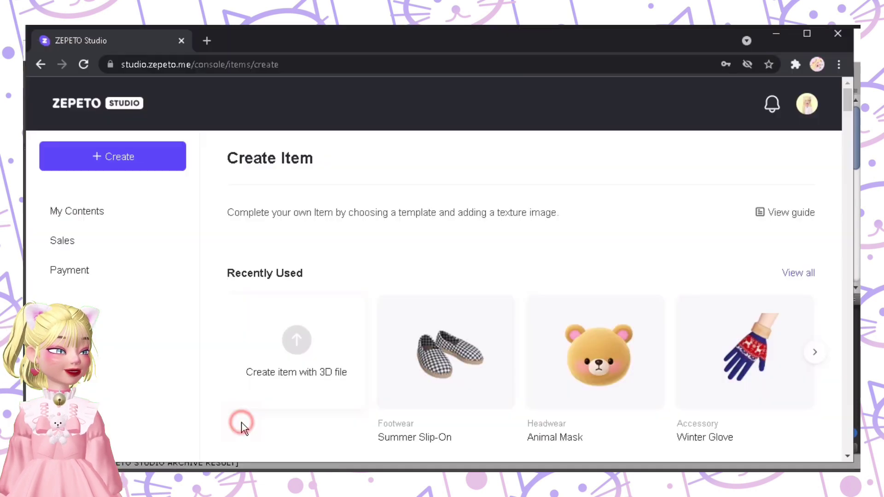
# Step: Start a new Hair item from a 3D file, dismissing the guide popup
pyautogui.click(306, 343)
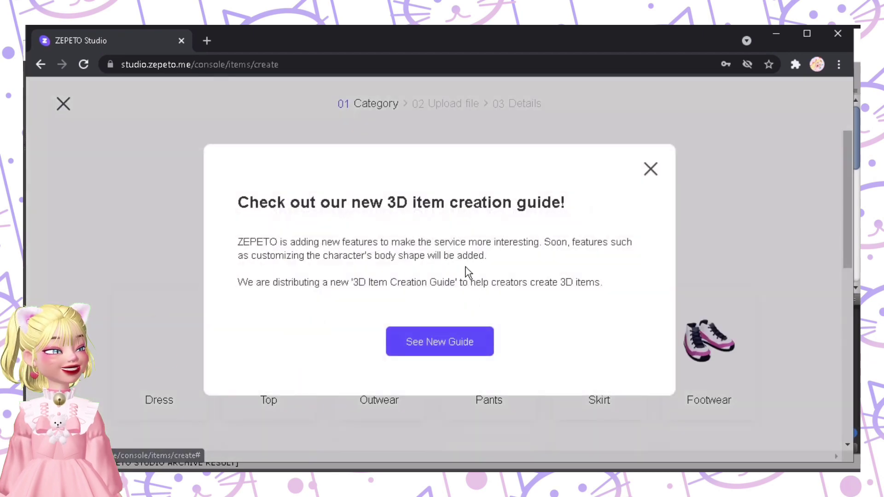
pyautogui.click(705, 189)
pyautogui.scroll(-5, 357, 355)
pyautogui.click(357, 355)
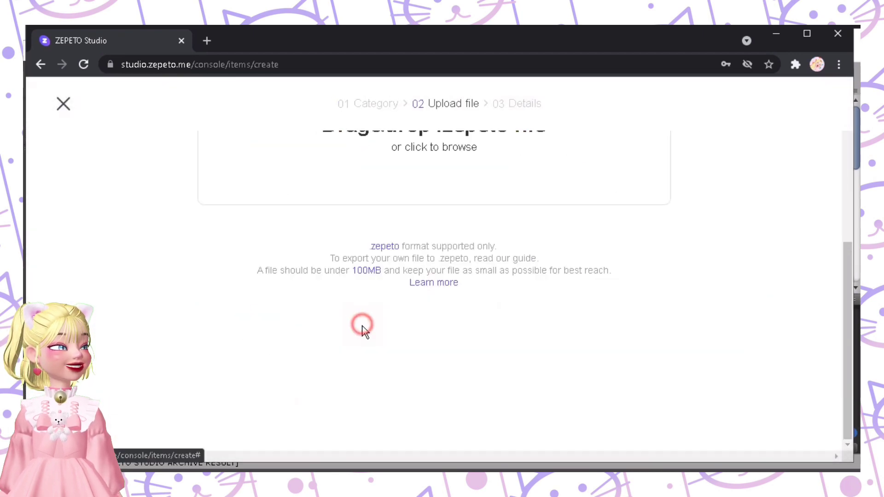
pyautogui.scroll(5, 361, 326)
# Step: Upload SAMPLE.zepeto from Unity's Project panel onto the item's upload box
pyautogui.hotkey('alt', 'Tab')
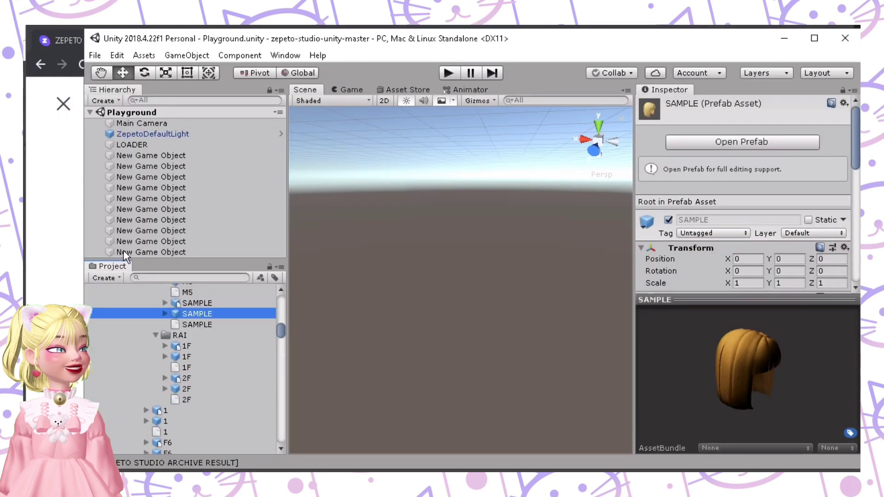
pyautogui.moveTo(81, 206); pyautogui.dragTo(224, 208)
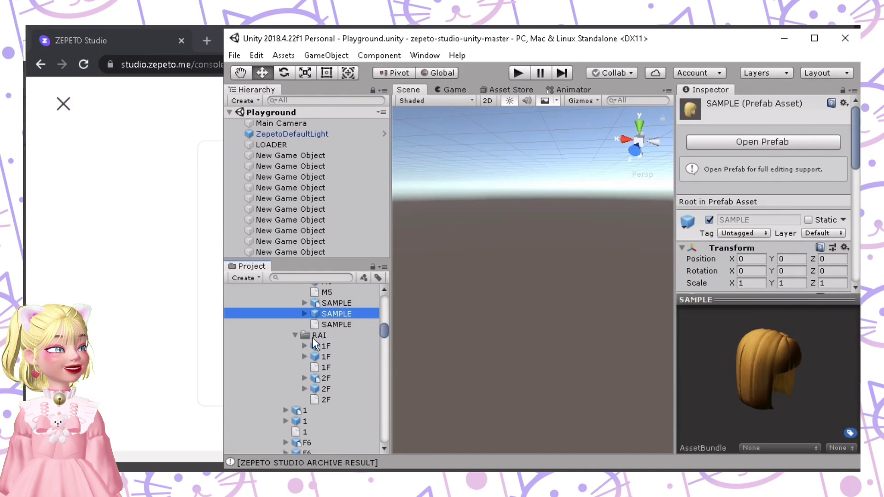
pyautogui.moveTo(319, 325); pyautogui.dragTo(209, 332)
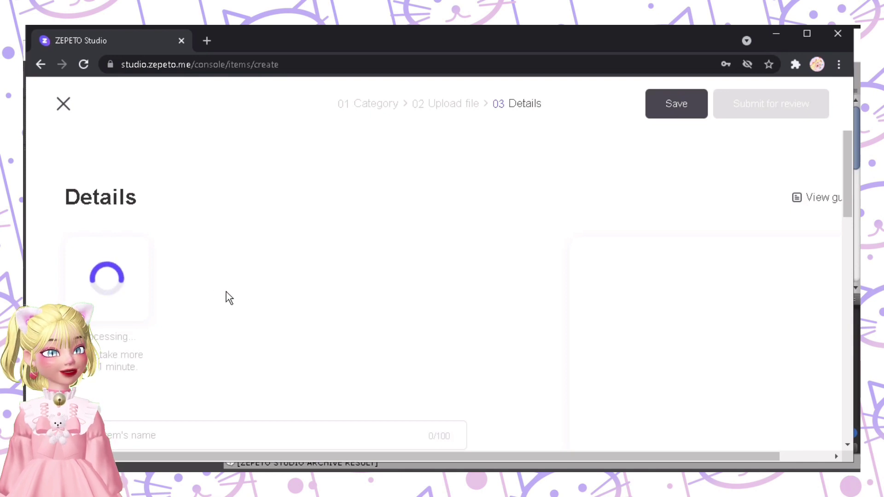
# Step: Wait until processing finishes and the bob-hair thumbnail and avatar preview appear
pyautogui.scroll(-4, 322, 286)
pyautogui.scroll(3, 137, 234)
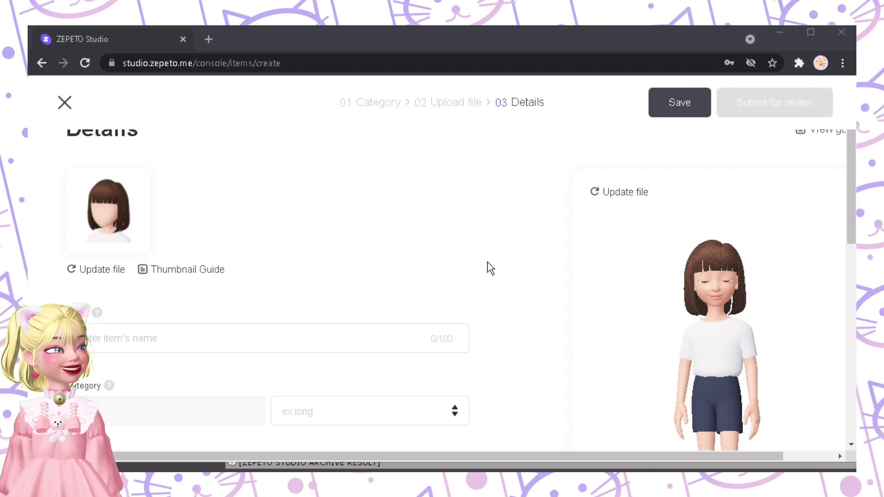
# Step: Rotate the avatar preview to its back and zoom in on the bob-cut hair
pyautogui.scroll(-2, 491, 269)
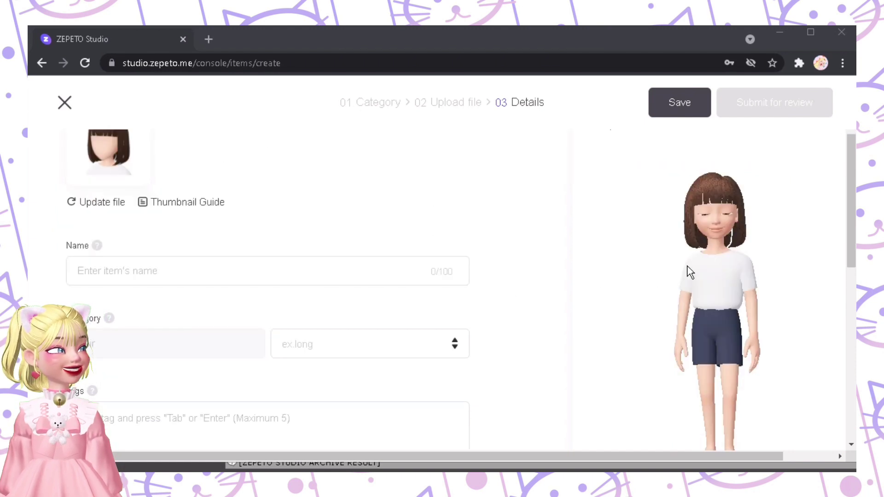
pyautogui.click(717, 254)
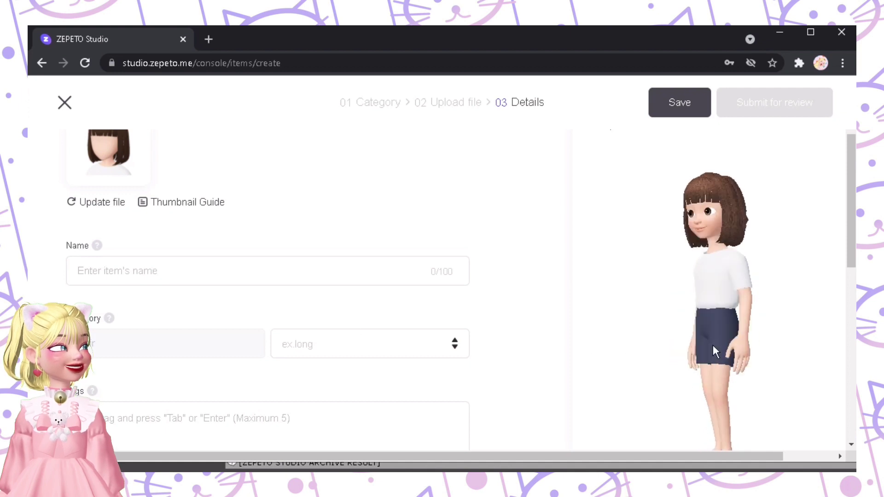
pyautogui.rightClick(362, 343)
pyautogui.click(593, 317)
pyautogui.rightClick(573, 314)
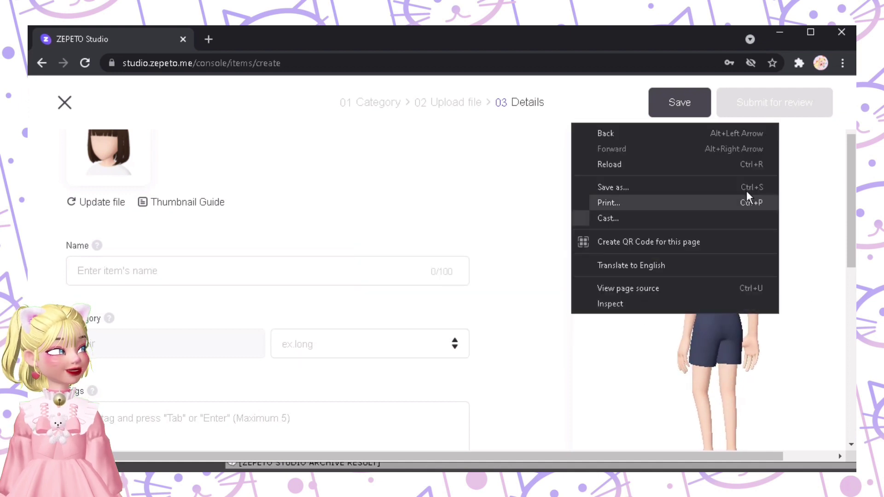
pyautogui.click(838, 259)
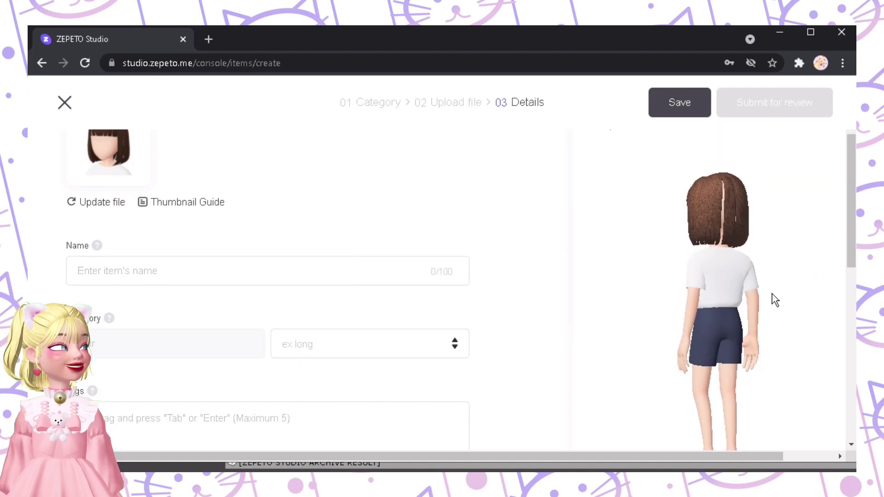
pyautogui.scroll(-2, 845, 286)
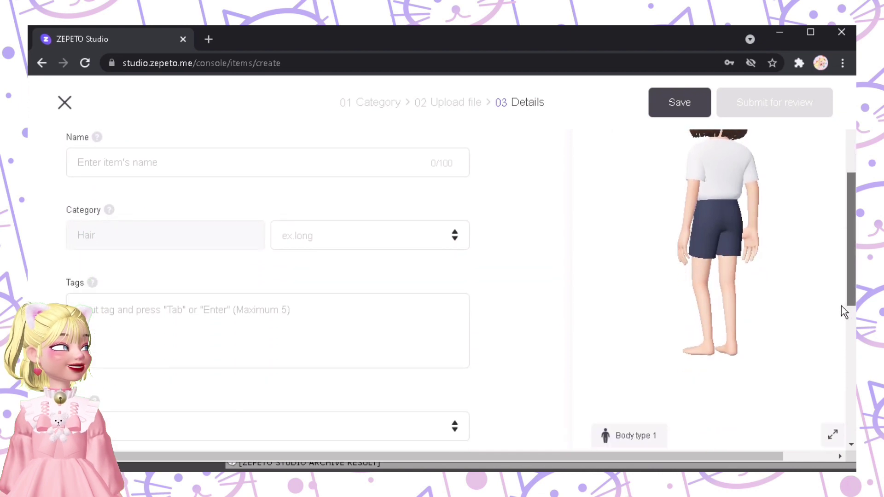
pyautogui.scroll(-1, 841, 306)
pyautogui.click(833, 385)
pyautogui.moveTo(847, 287); pyautogui.dragTo(850, 255)
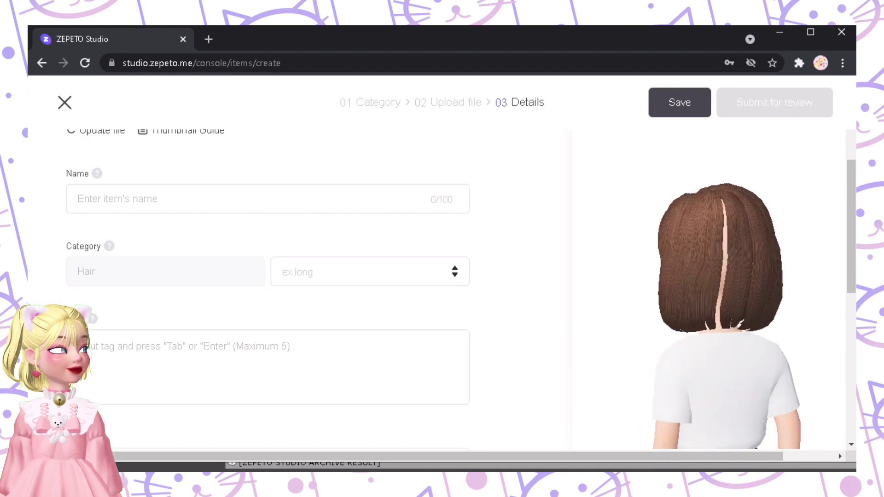
# Step: Rotate the avatar preview from the back view to side and front views of the hair
pyautogui.rightClick(676, 357)
pyautogui.click(835, 164)
pyautogui.click(688, 307)
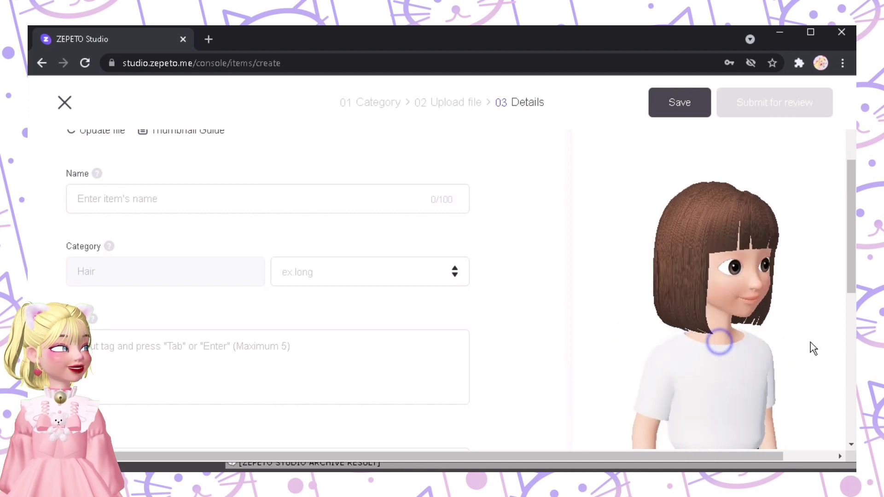
pyautogui.rightClick(570, 343)
pyautogui.click(842, 271)
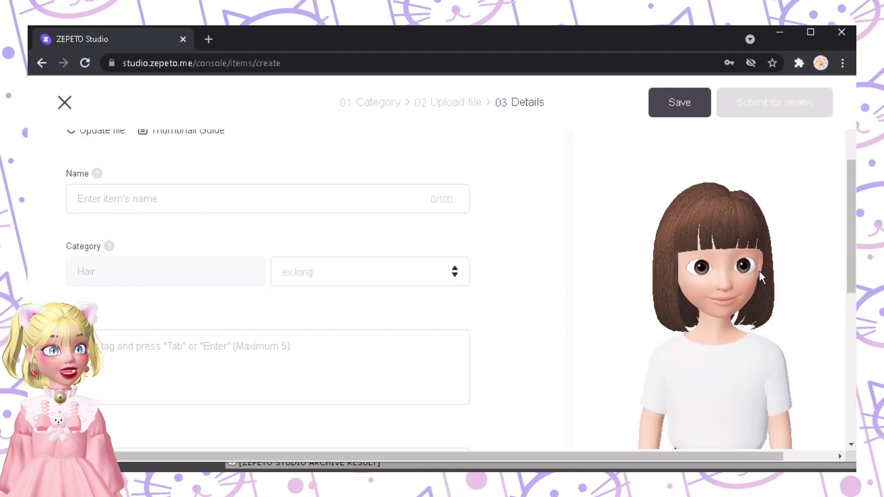